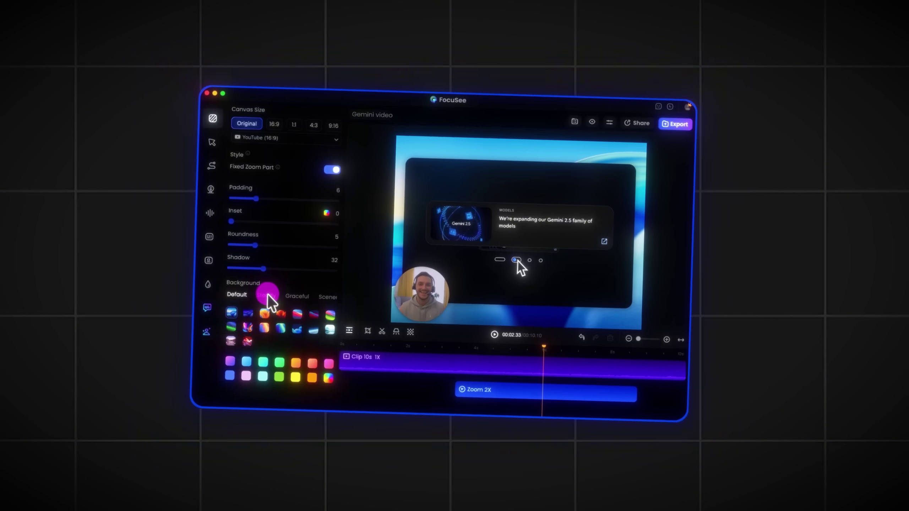
# Switch the cursor to the orange hand style with a Diffusion click effect.
pyautogui.click(264, 328)
pyautogui.click(212, 142)
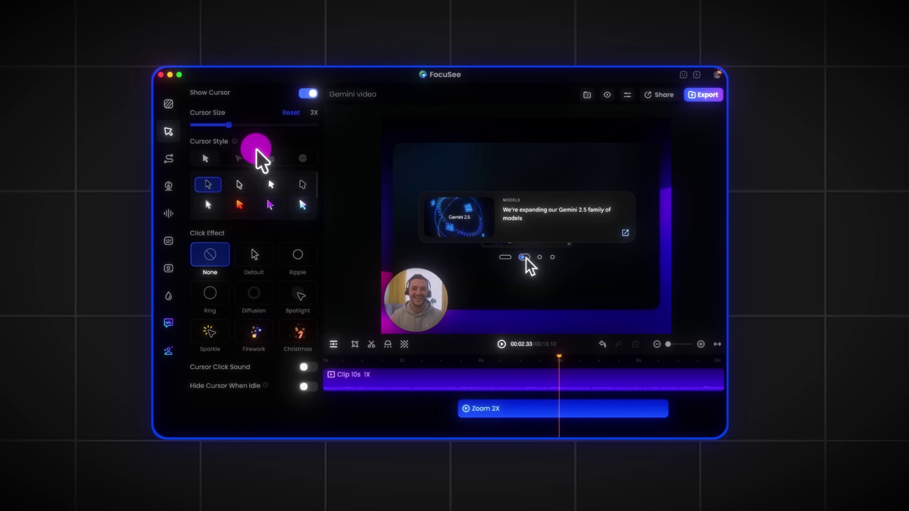
pyautogui.click(271, 159)
pyautogui.click(302, 205)
pyautogui.click(254, 293)
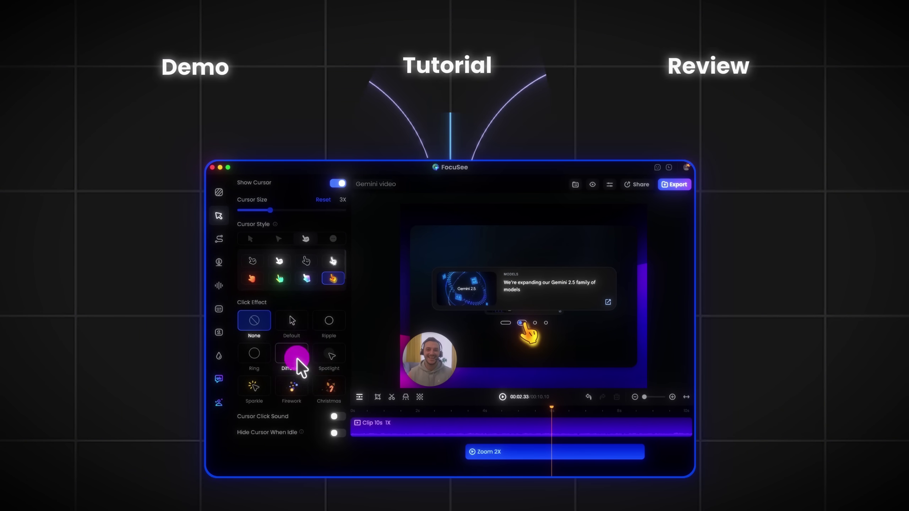
# Generate an AI avatar presenter and AI subtitles for the Gemini video.
pyautogui.click(234, 265)
pyautogui.click(305, 231)
pyautogui.click(270, 311)
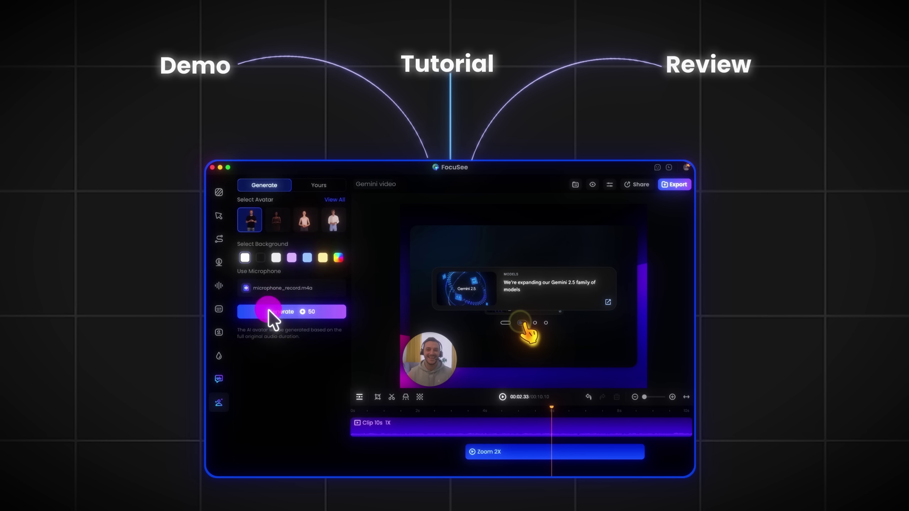
pyautogui.click(218, 332)
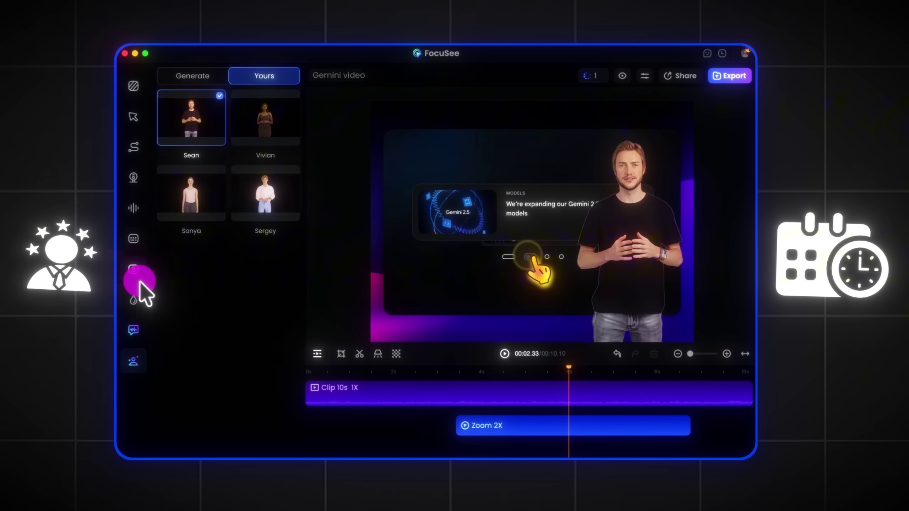
pyautogui.click(180, 232)
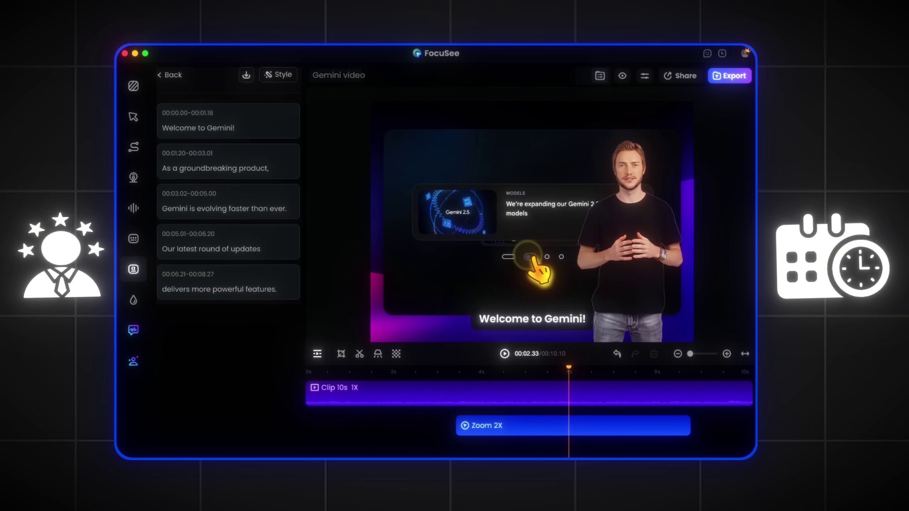
# Export the video, then start FocuSee's Free Download from the bottom of its homepage.
pyautogui.click(732, 76)
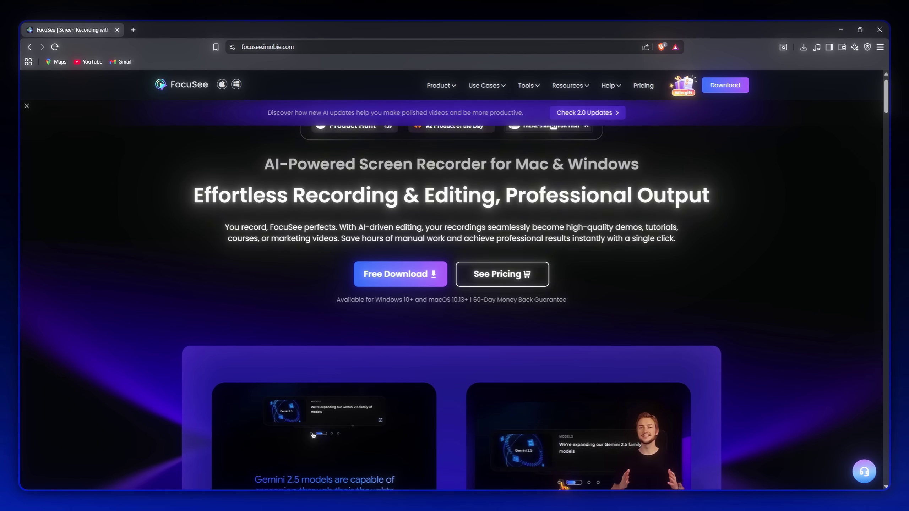
pyautogui.scroll(-4, 451, 287)
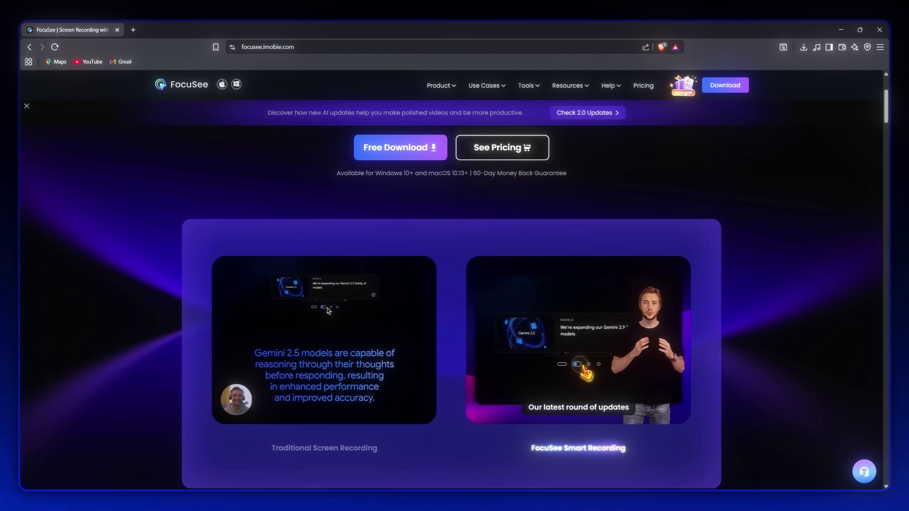
pyautogui.scroll(-5, 451, 286)
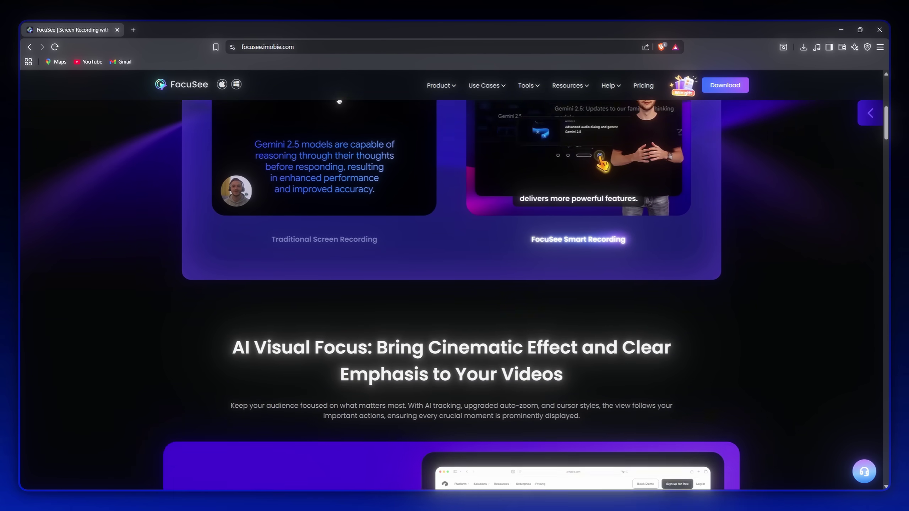
pyautogui.scroll(-12, 450, 287)
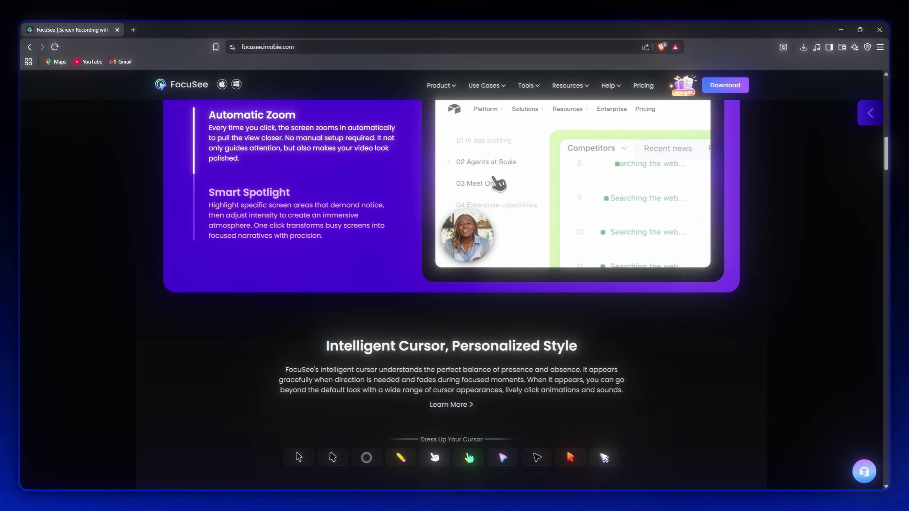
pyautogui.scroll(-10, 451, 286)
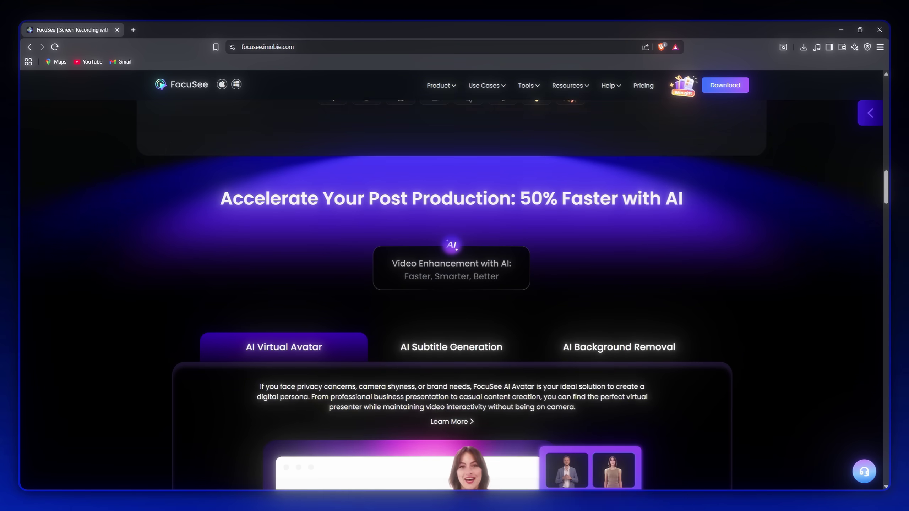
pyautogui.scroll(-10, 451, 287)
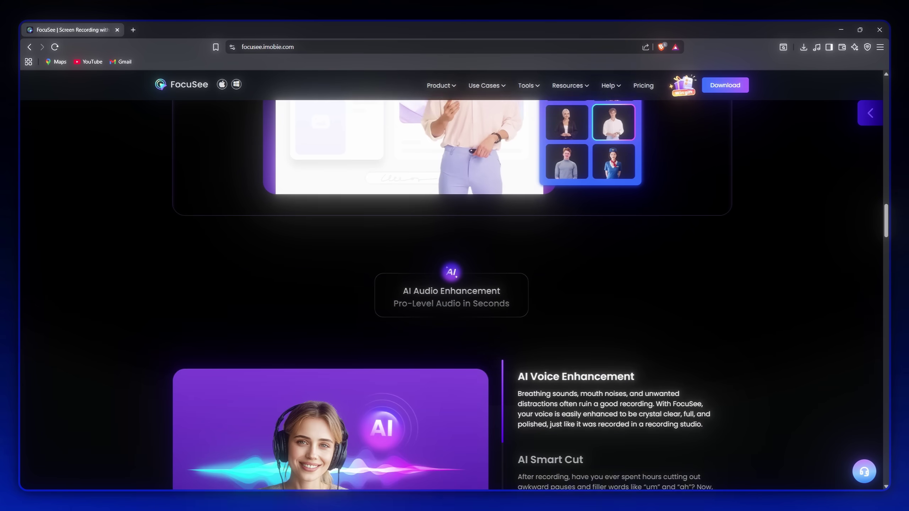
pyautogui.scroll(-10, 450, 286)
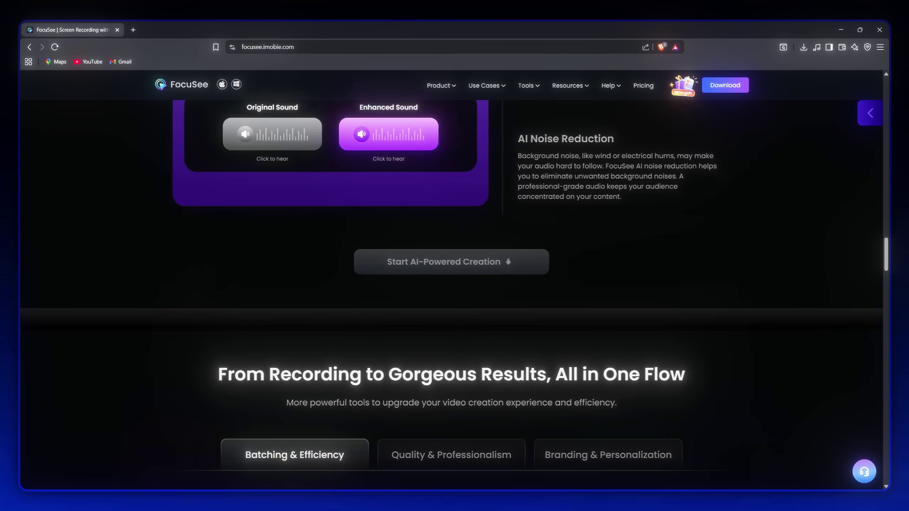
pyautogui.scroll(-10, 451, 286)
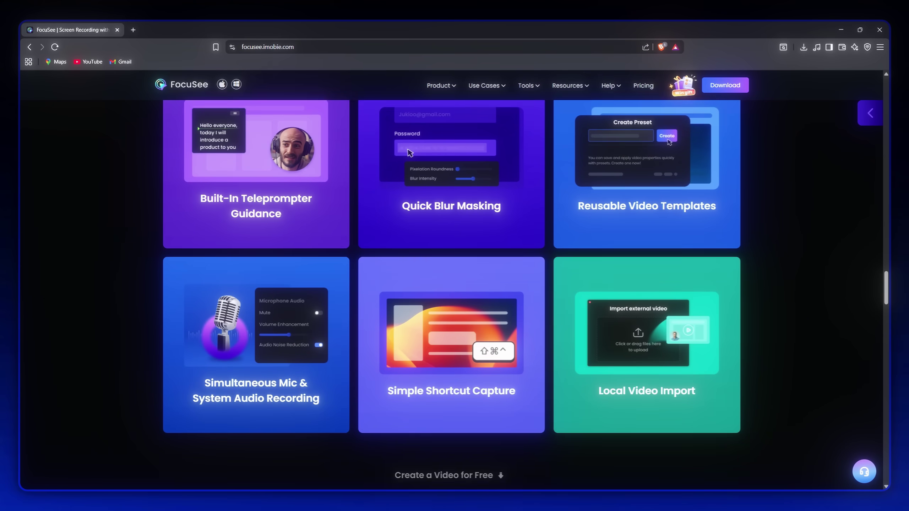
pyautogui.scroll(-11, 451, 286)
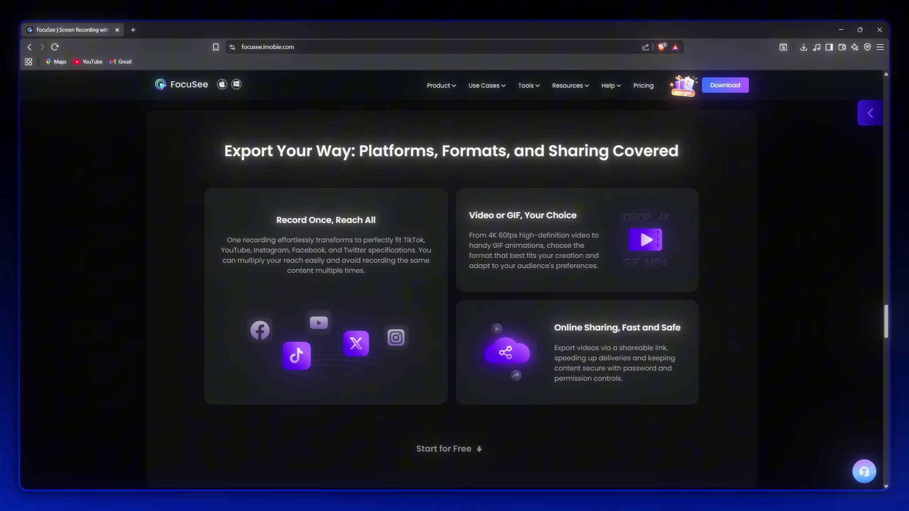
pyautogui.scroll(-10, 451, 286)
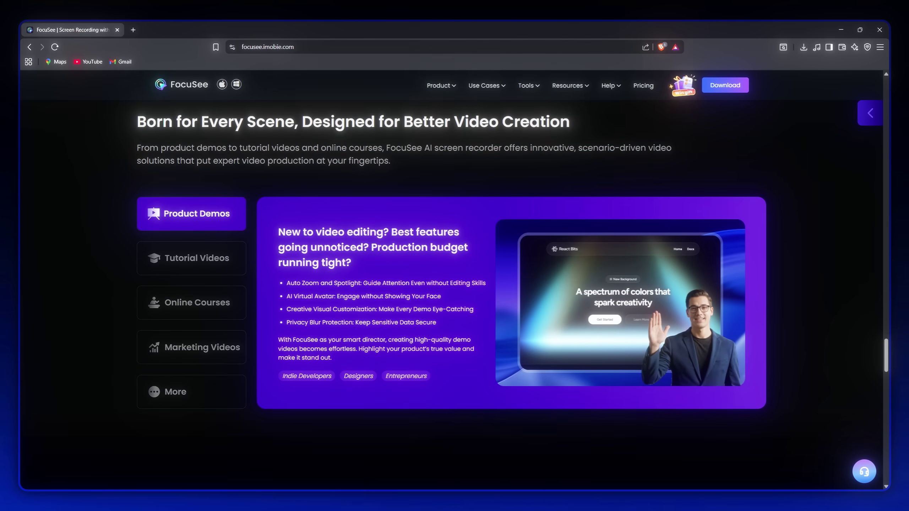
pyautogui.scroll(-10, 450, 286)
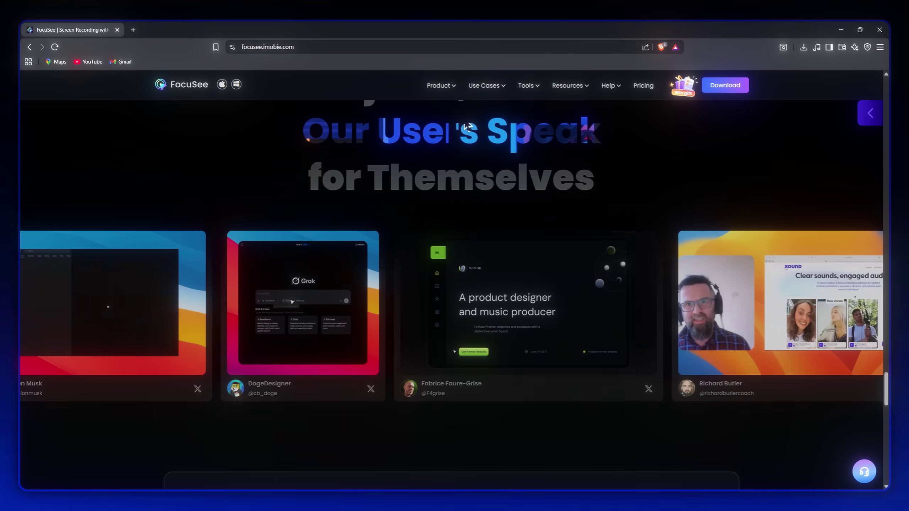
pyautogui.scroll(-10, 451, 287)
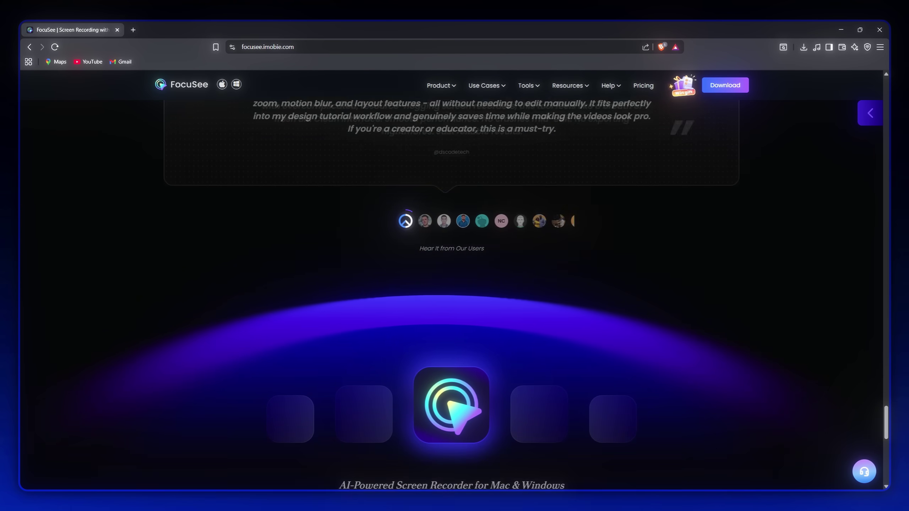
pyautogui.scroll(-5, 451, 287)
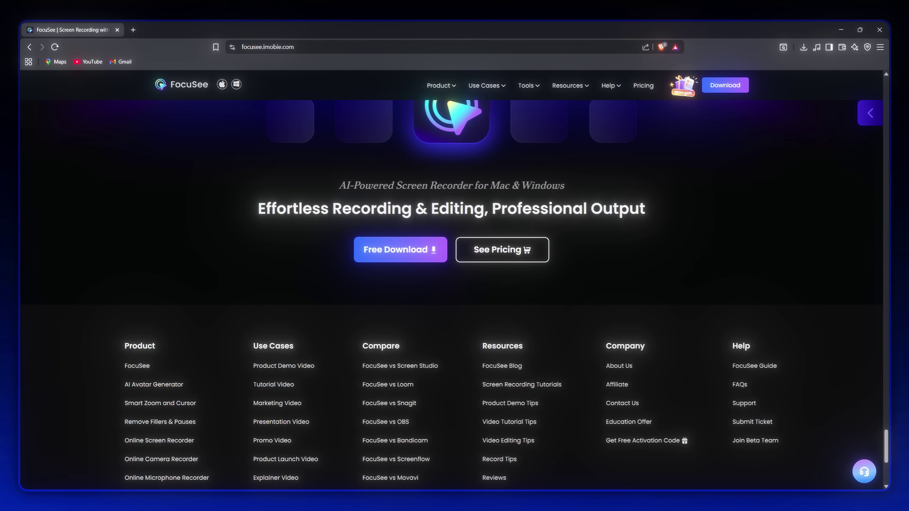
pyautogui.scroll(3, 451, 286)
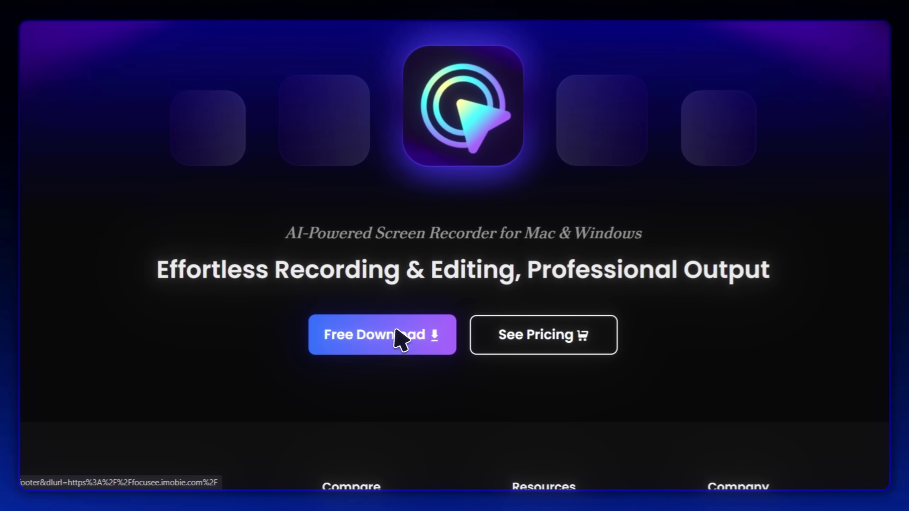
pyautogui.click(400, 328)
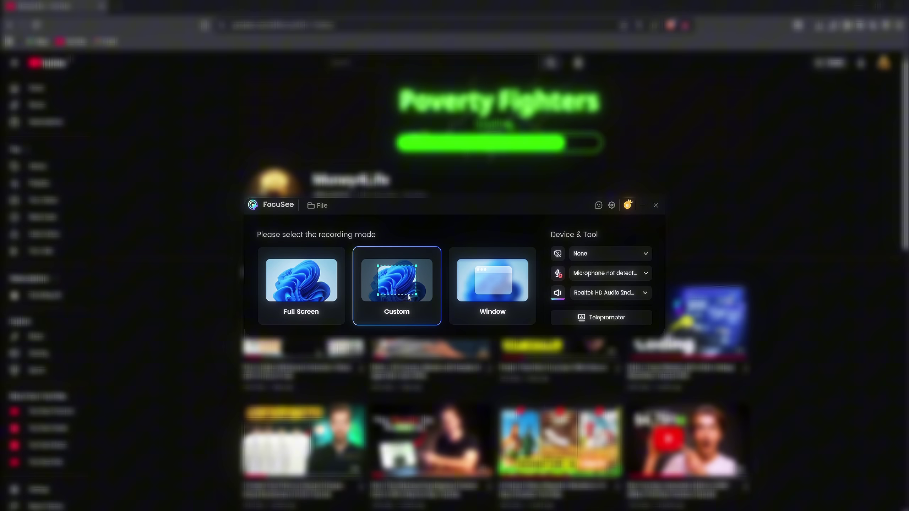
# Select Window recording mode, leave the speaker output unchanged, and set the camera to None.
pyautogui.click(500, 293)
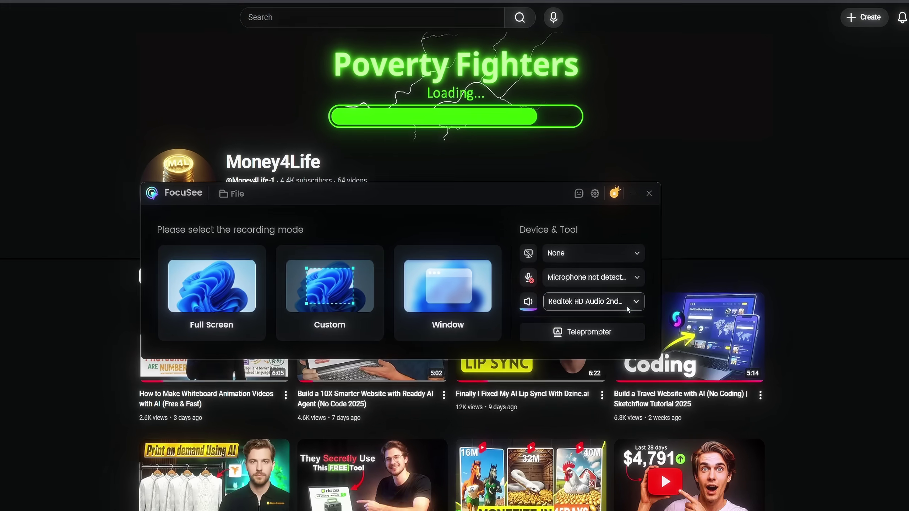
pyautogui.click(636, 292)
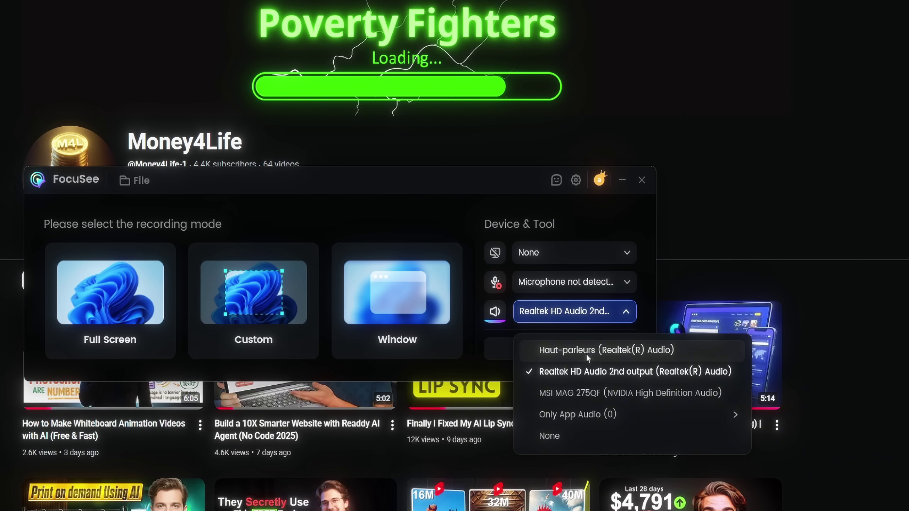
pyautogui.click(575, 312)
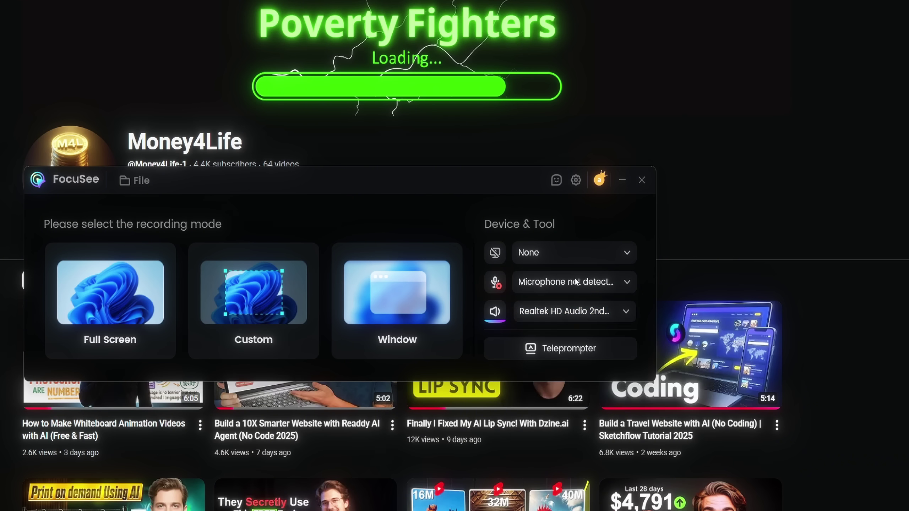
pyautogui.click(590, 253)
pyautogui.click(601, 284)
pyautogui.click(603, 257)
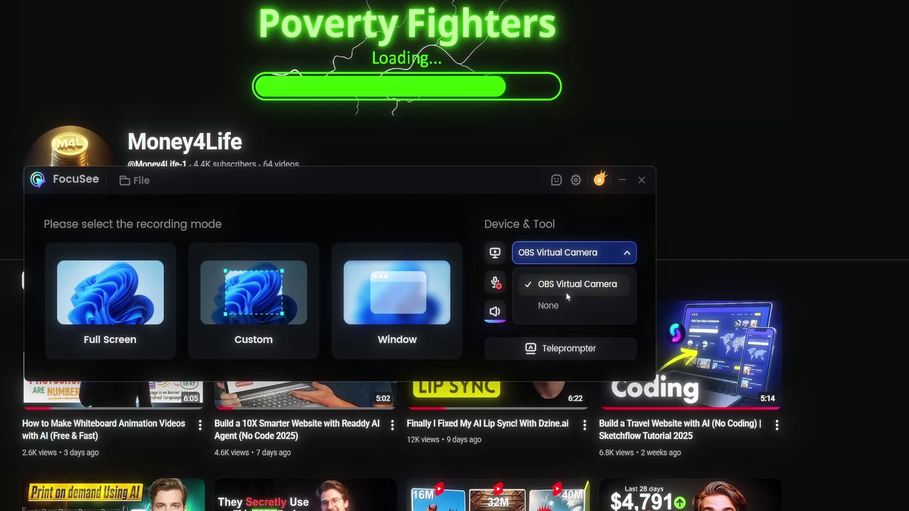
pyautogui.click(548, 306)
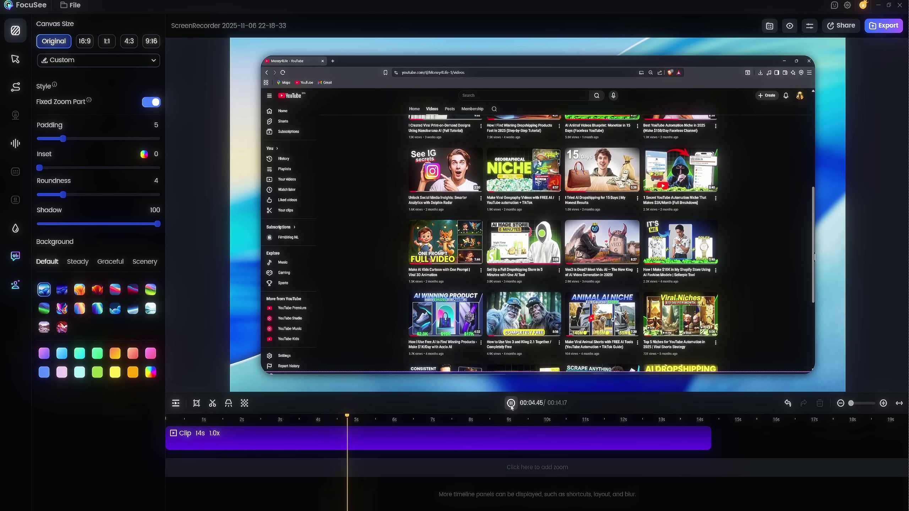
pyautogui.click(511, 407)
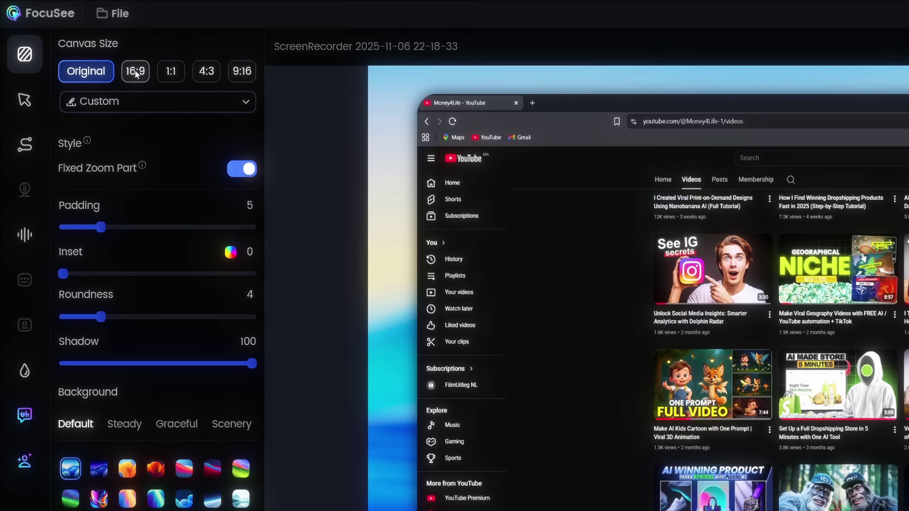
pyautogui.click(241, 74)
pyautogui.click(204, 73)
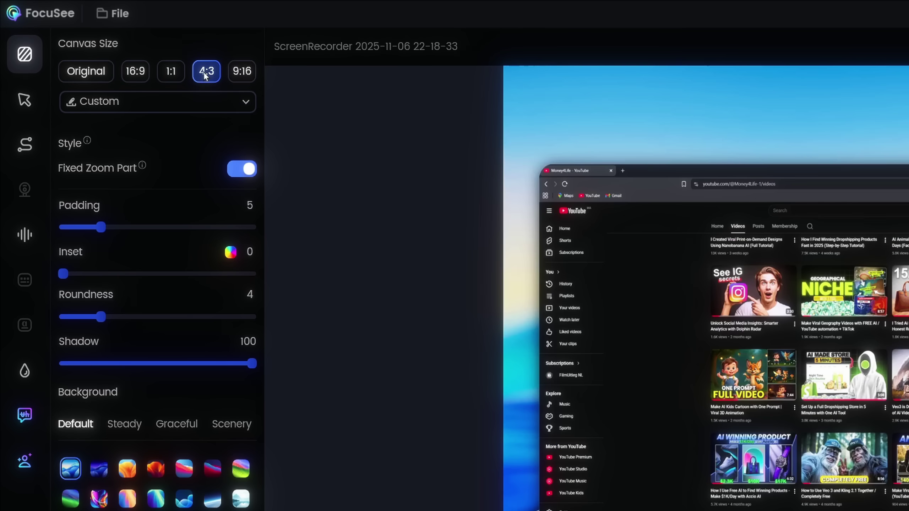
pyautogui.click(174, 73)
pyautogui.click(136, 73)
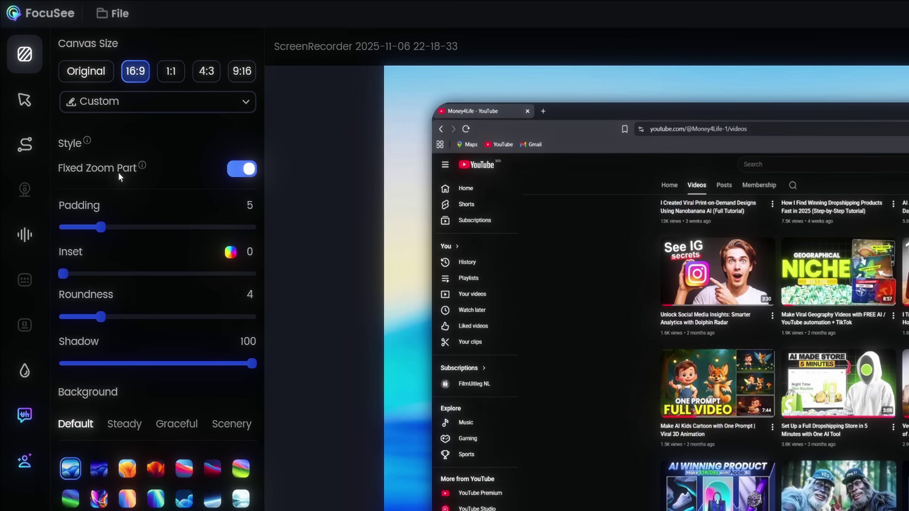
# Set the recording's padding to 2 and add an inset of 7.
pyautogui.moveTo(142, 166)
pyautogui.moveTo(101, 227); pyautogui.dragTo(176, 227)
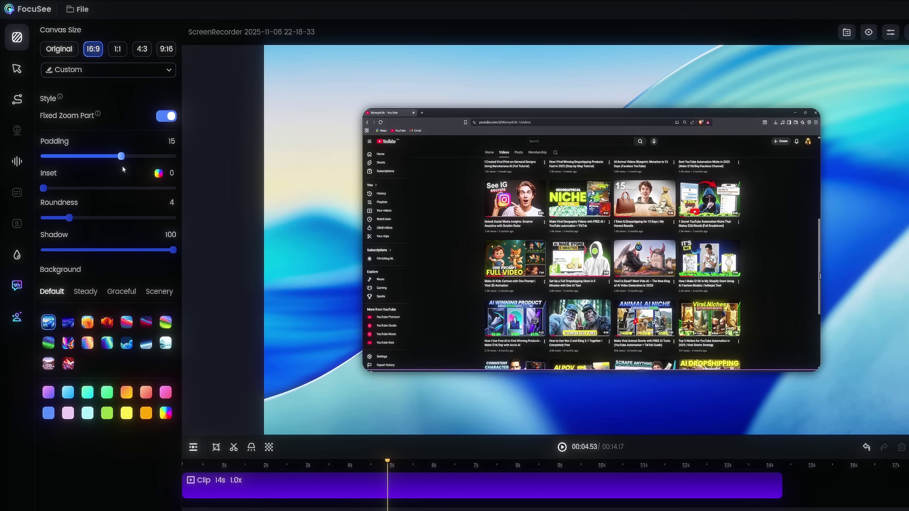
pyautogui.moveTo(121, 156); pyautogui.dragTo(55, 159)
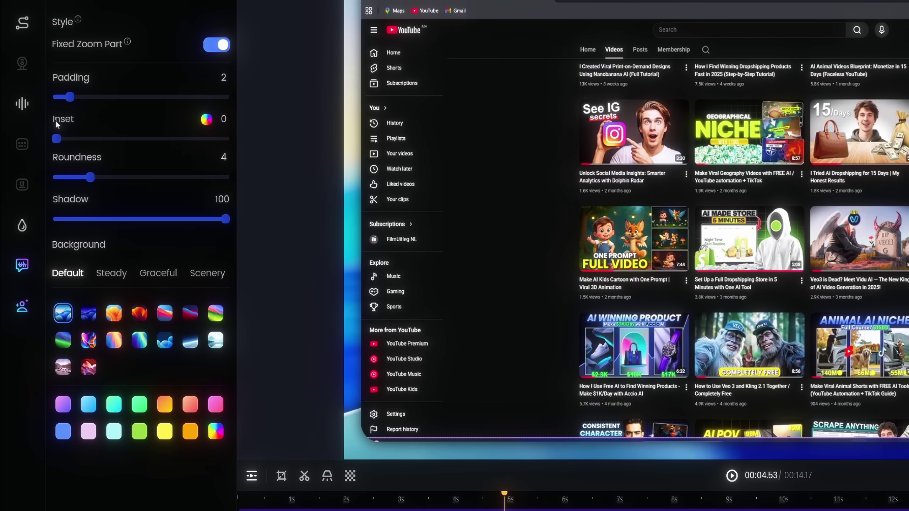
pyautogui.moveTo(44, 190); pyautogui.dragTo(54, 194)
pyautogui.moveTo(73, 146); pyautogui.dragTo(79, 147)
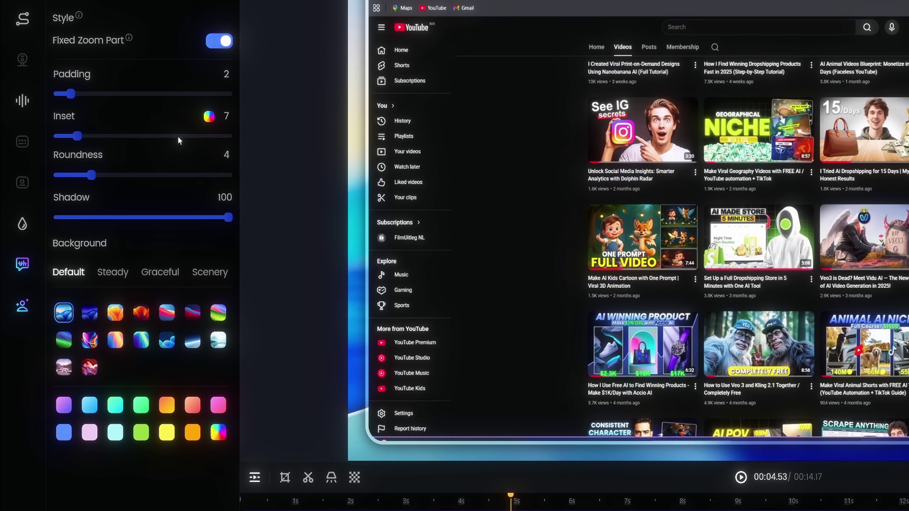
# Make the inset blue and lower corner roundness to 3, keeping shadow at 100.
pyautogui.click(208, 118)
pyautogui.moveTo(150, 313); pyautogui.dragTo(227, 314)
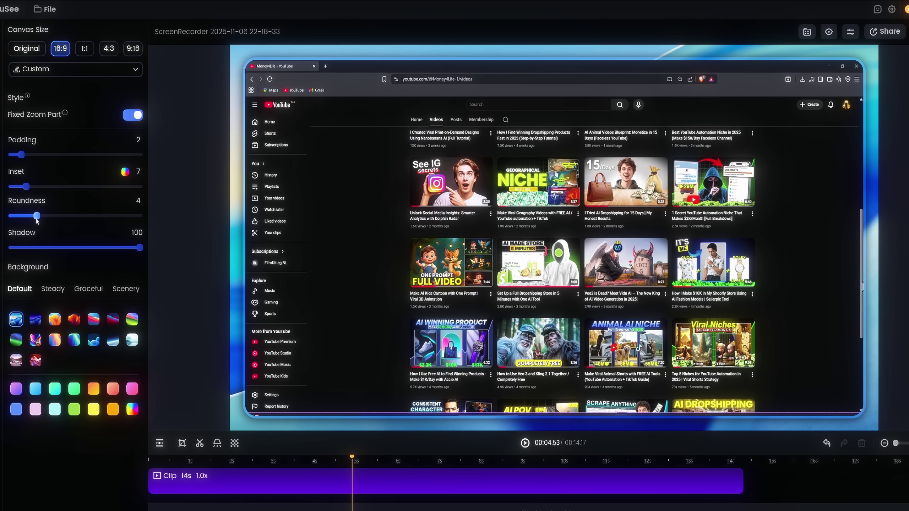
pyautogui.moveTo(53, 219); pyautogui.dragTo(32, 219)
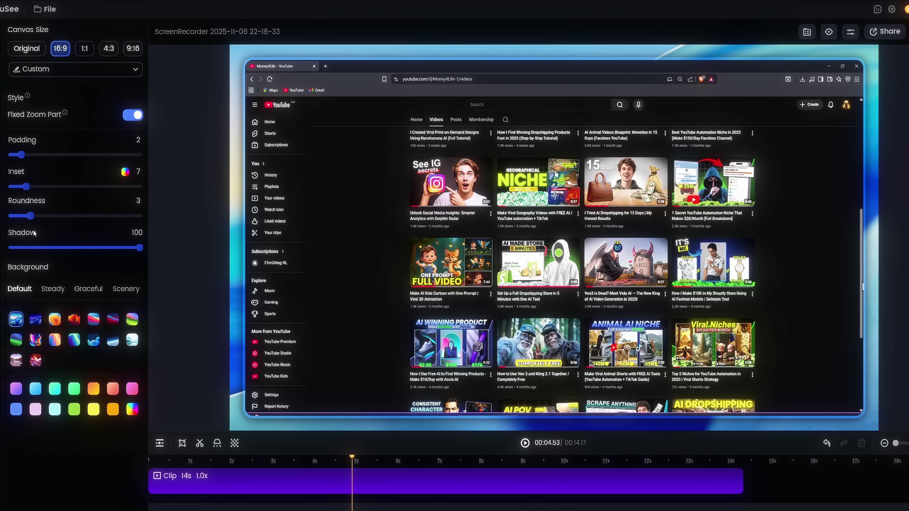
pyautogui.moveTo(139, 248)
pyautogui.mouseDown()
pyautogui.moveTo(12, 261)
pyautogui.moveTo(133, 247)
pyautogui.mouseUp()
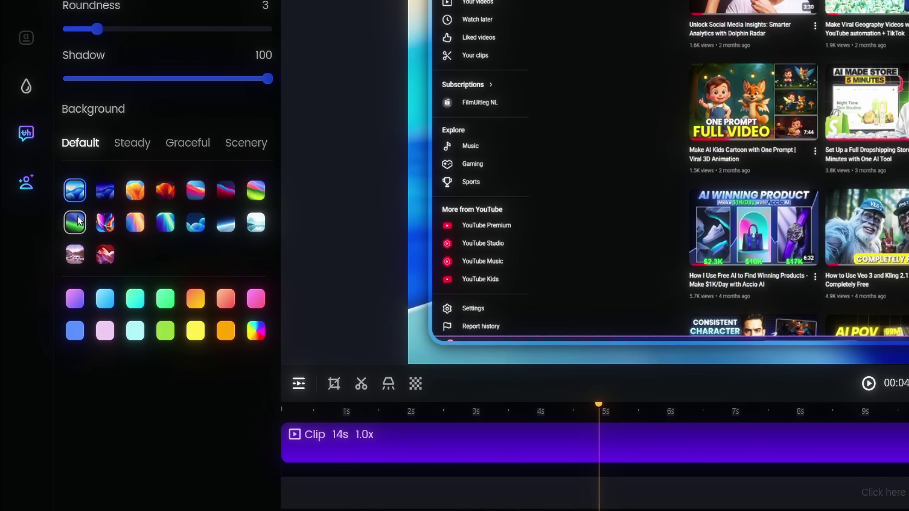
# Try several wallpapers and colours, then apply the dark blue gradient from the Steady collection.
pyautogui.click(105, 192)
pyautogui.click(256, 223)
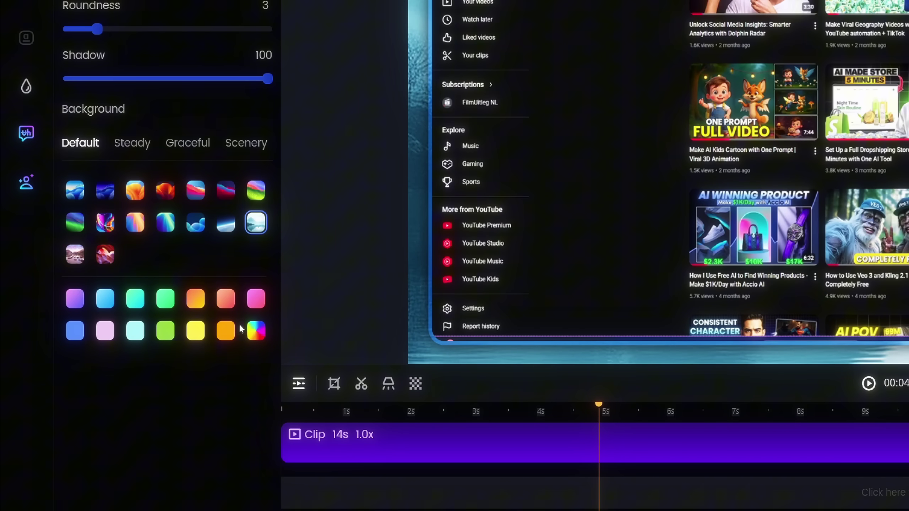
pyautogui.click(224, 334)
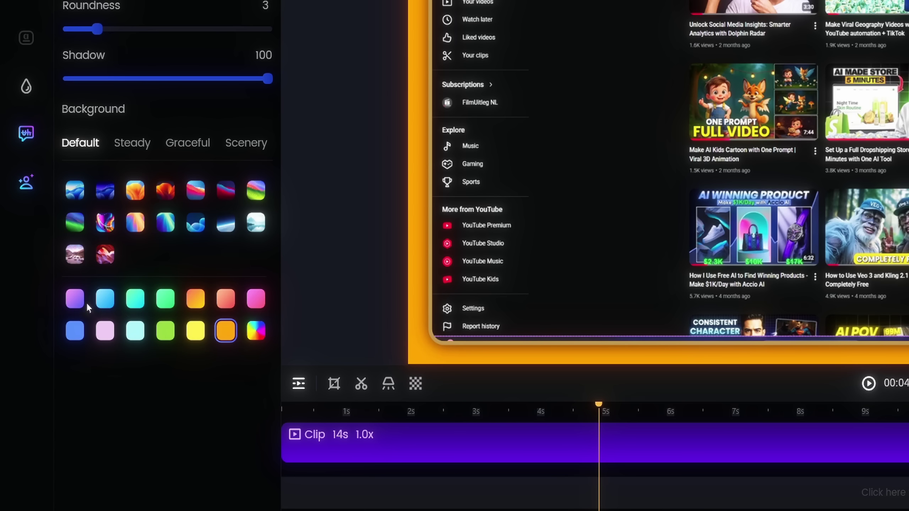
pyautogui.click(76, 299)
pyautogui.click(128, 147)
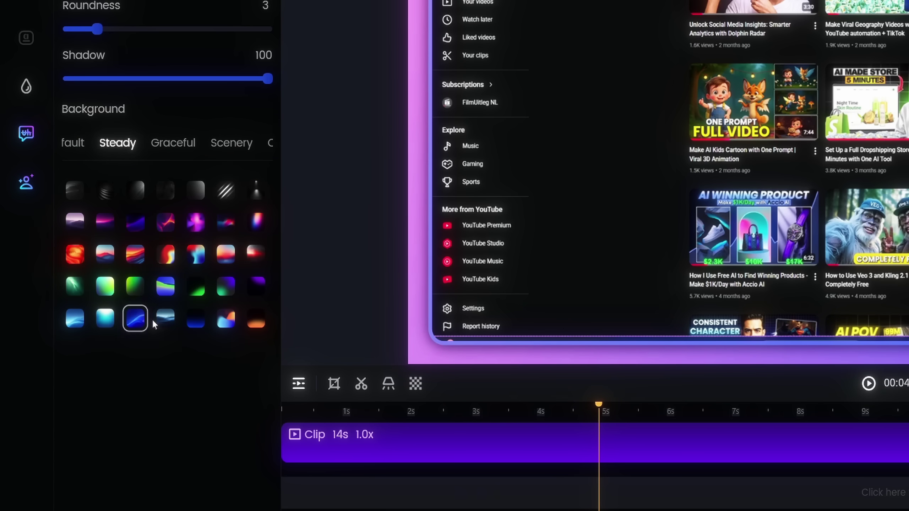
pyautogui.click(190, 322)
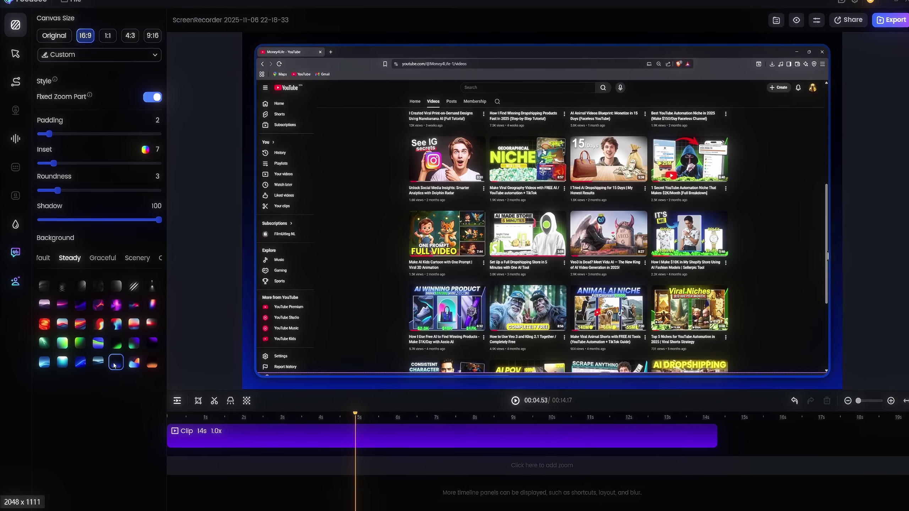
pyautogui.click(101, 260)
pyautogui.click(106, 264)
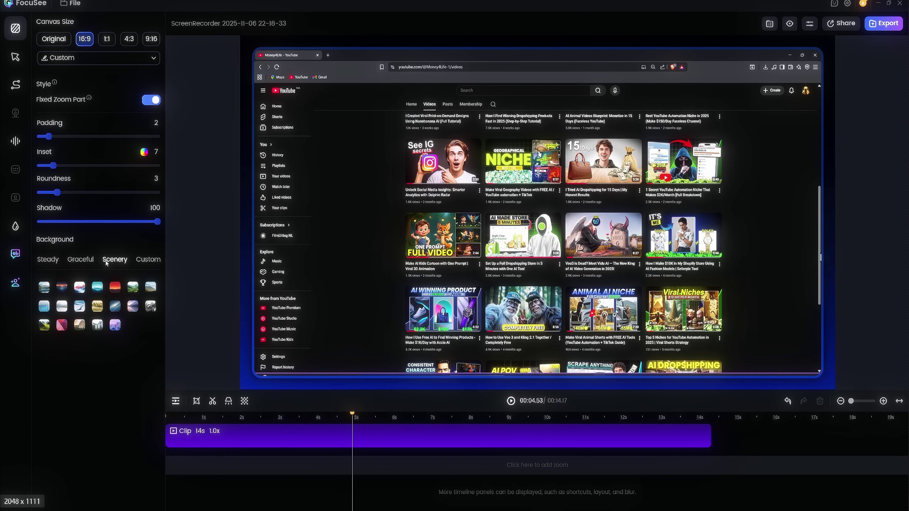
pyautogui.click(148, 259)
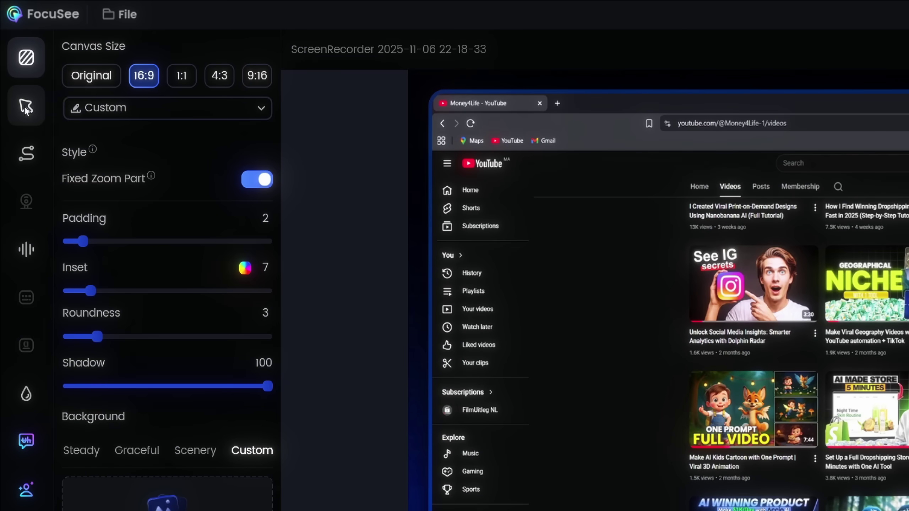
# Enlarge the cursor to 4.0x and choose the orange arrow cursor style.
pyautogui.click(26, 107)
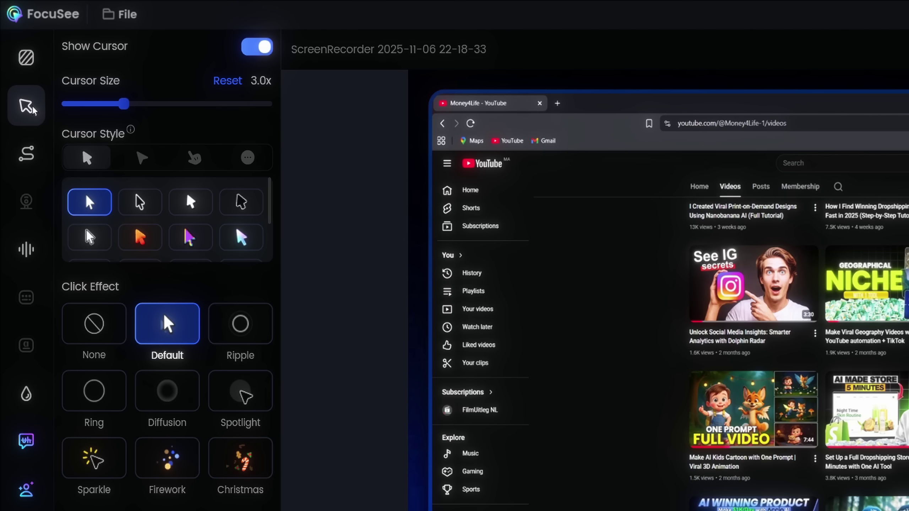
pyautogui.moveTo(124, 104); pyautogui.dragTo(145, 114)
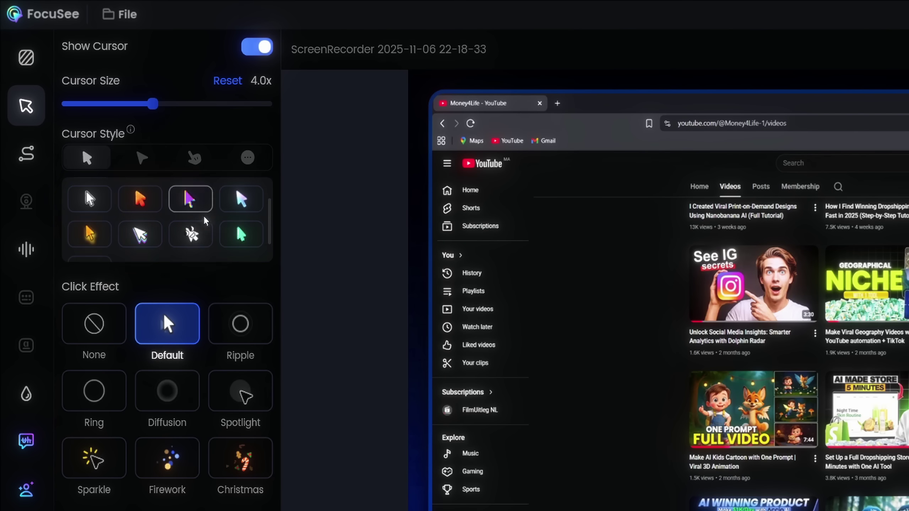
pyautogui.click(236, 214)
pyautogui.click(141, 158)
pyautogui.scroll(-1, 89, 236)
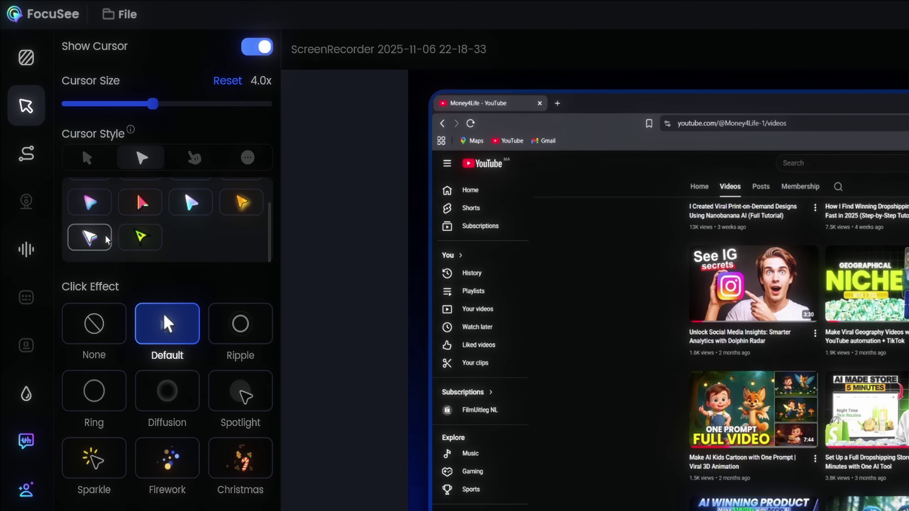
pyautogui.click(194, 157)
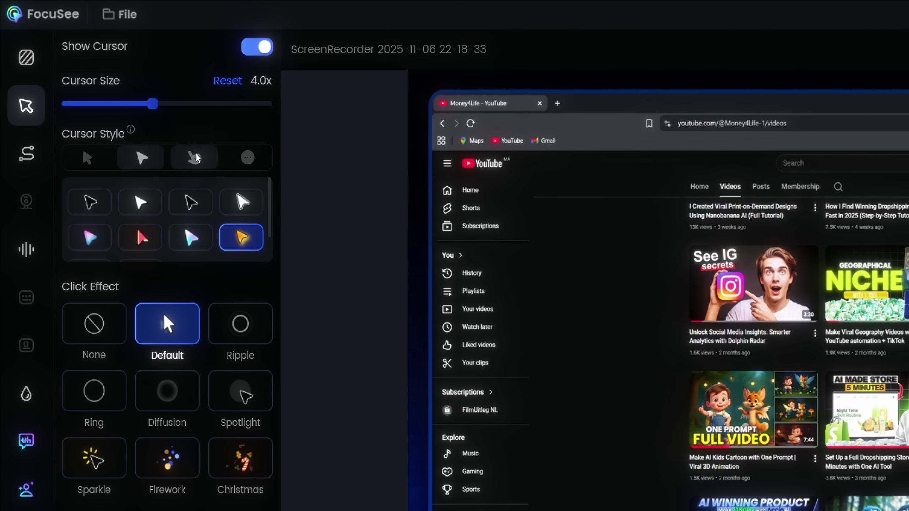
pyautogui.click(255, 162)
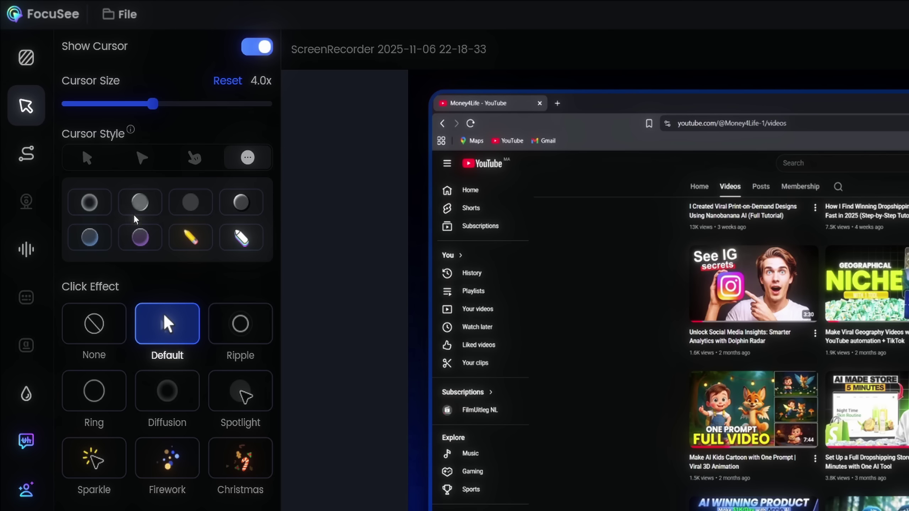
pyautogui.click(145, 165)
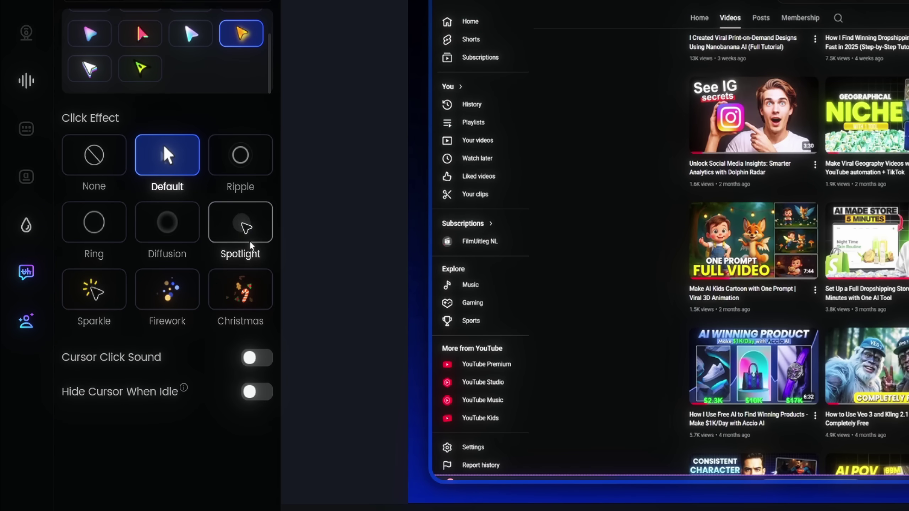
# Add a Sparkle click effect and enable the Hard cursor click sound.
pyautogui.click(95, 289)
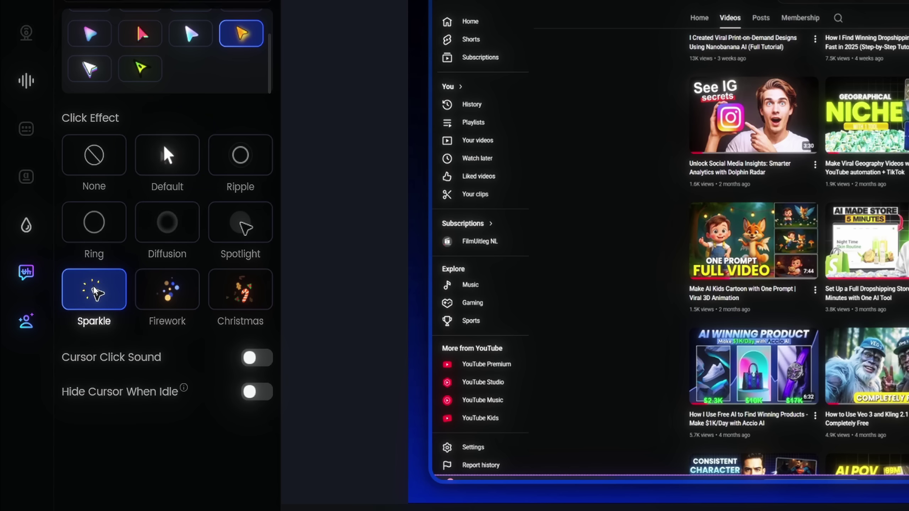
pyautogui.click(265, 361)
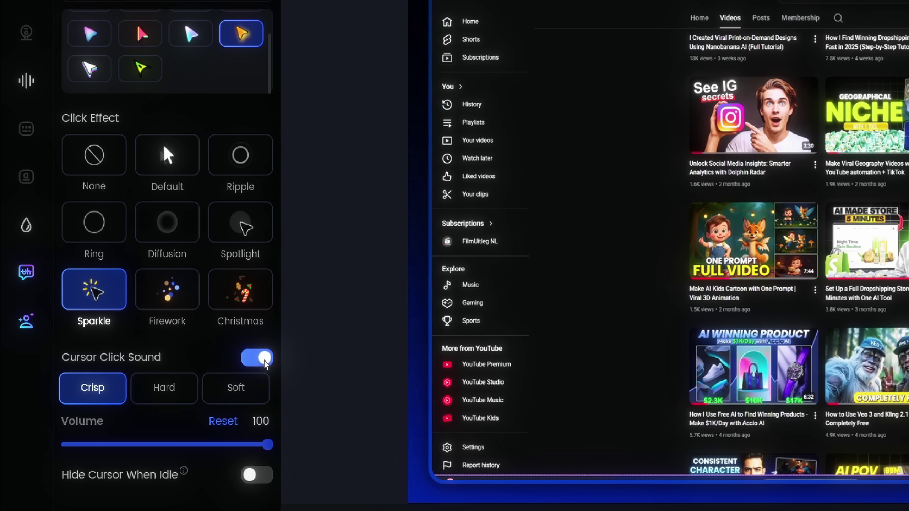
pyautogui.click(163, 390)
pyautogui.click(229, 390)
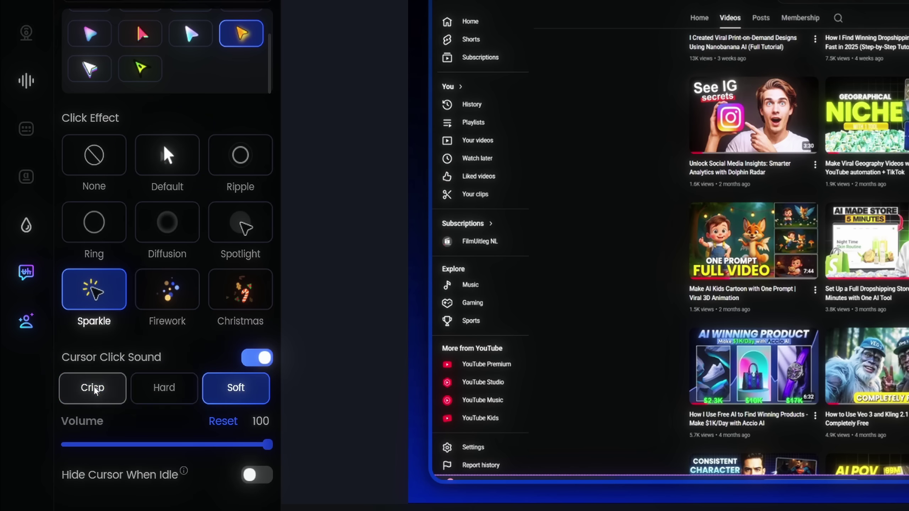
pyautogui.click(95, 390)
pyautogui.click(171, 391)
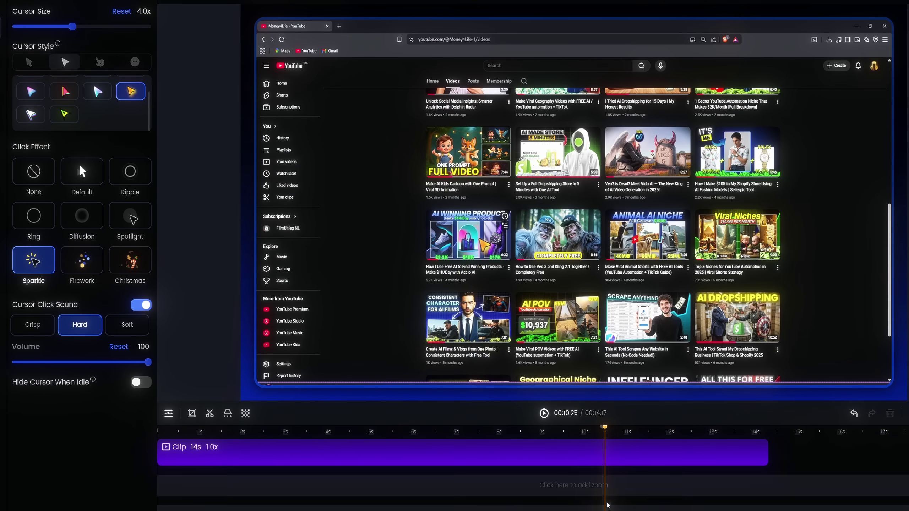
# Add a 2.2x zoom late in the clip, move the playhead to about 11 s, and open Animations.
pyautogui.click(628, 484)
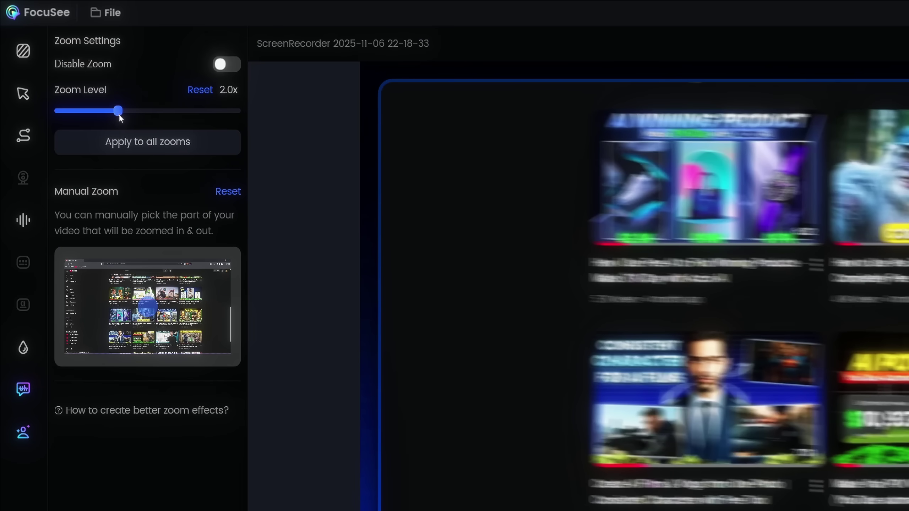
pyautogui.moveTo(120, 115)
pyautogui.mouseDown()
pyautogui.moveTo(157, 120)
pyautogui.moveTo(132, 116)
pyautogui.mouseUp()
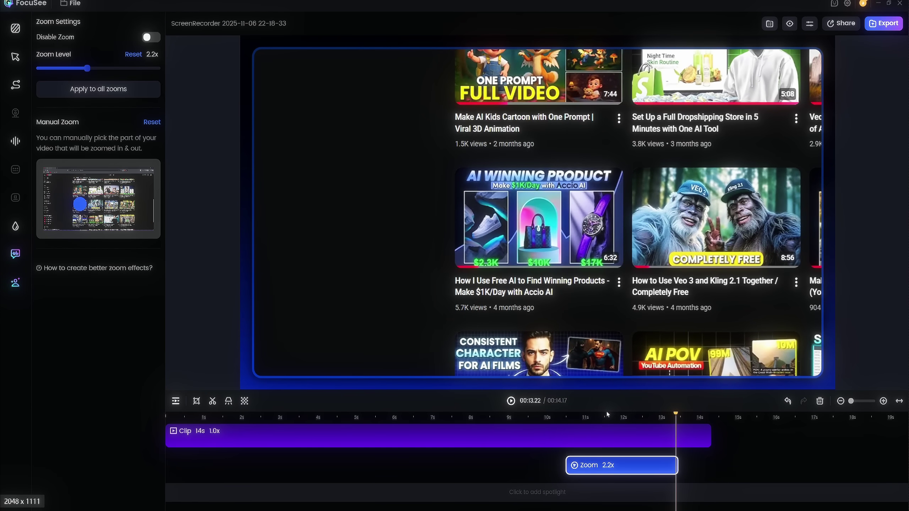
pyautogui.click(601, 415)
pyautogui.click(601, 416)
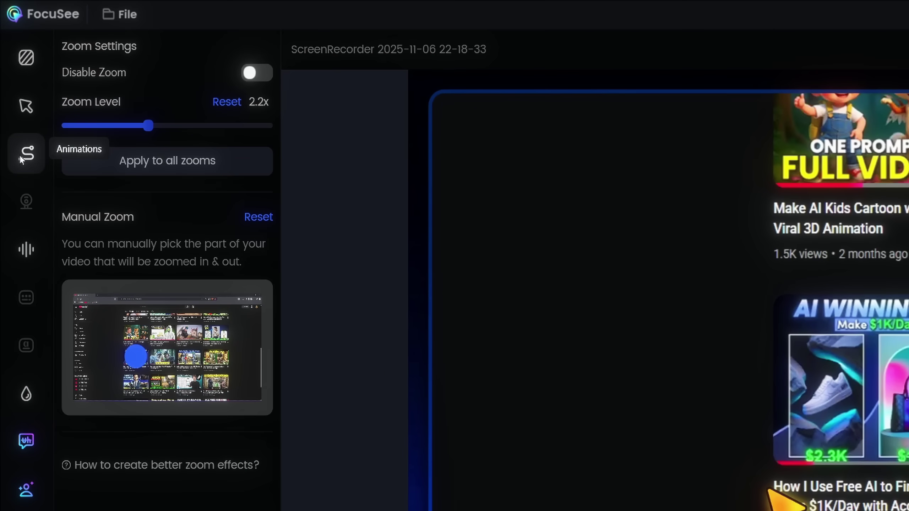
pyautogui.click(25, 157)
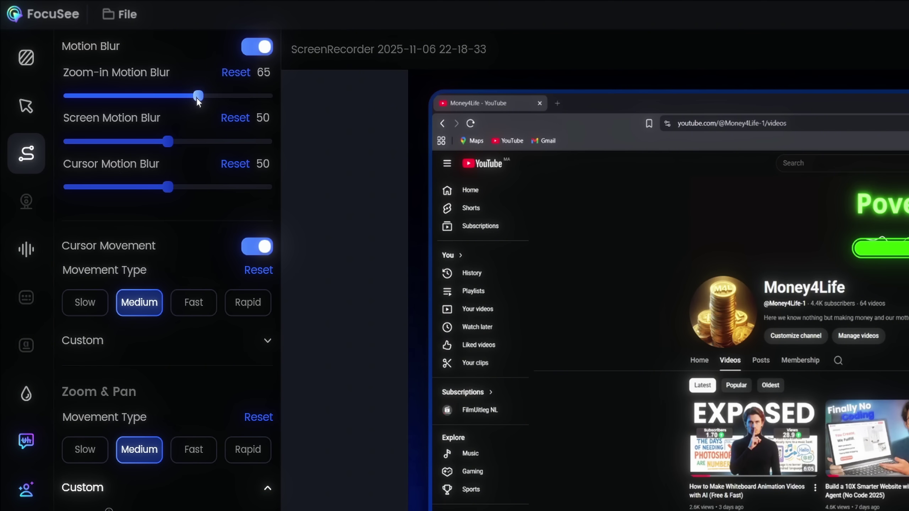
pyautogui.moveTo(168, 140); pyautogui.dragTo(178, 143)
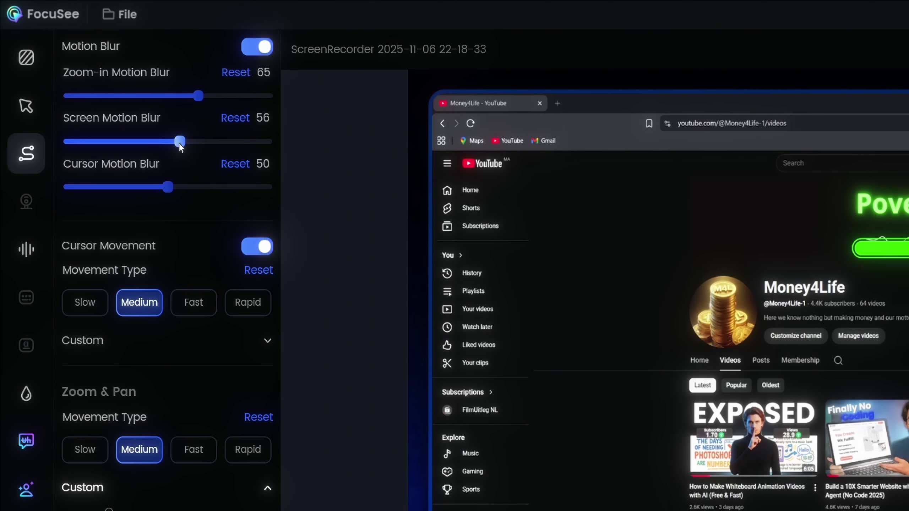
pyautogui.moveTo(180, 191); pyautogui.dragTo(193, 188)
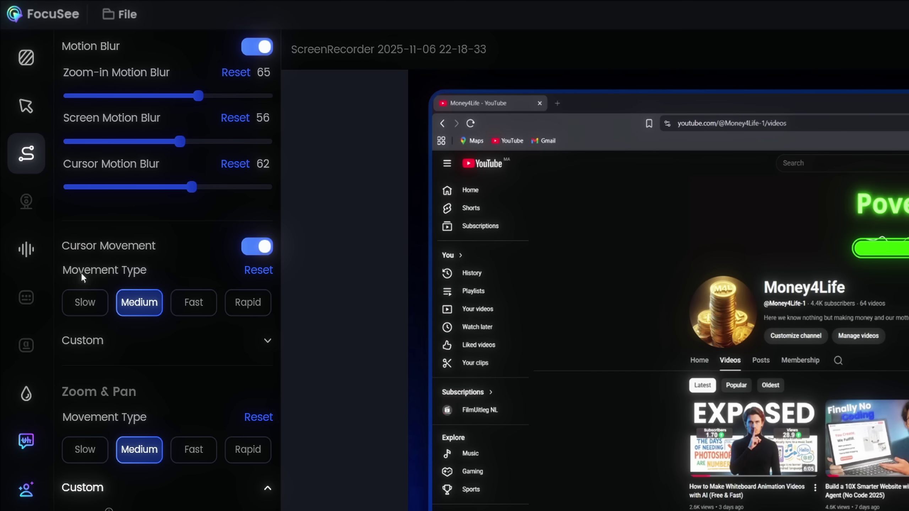
pyautogui.click(195, 307)
pyautogui.click(243, 304)
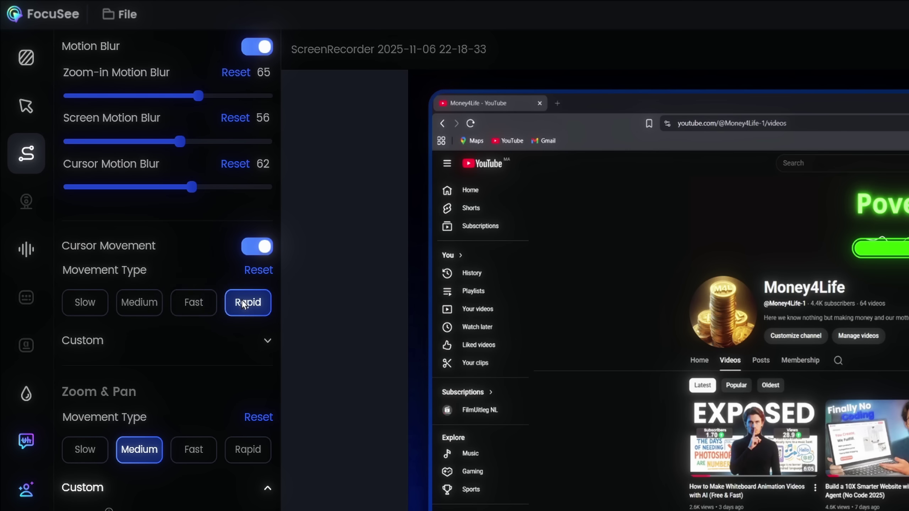
pyautogui.click(92, 305)
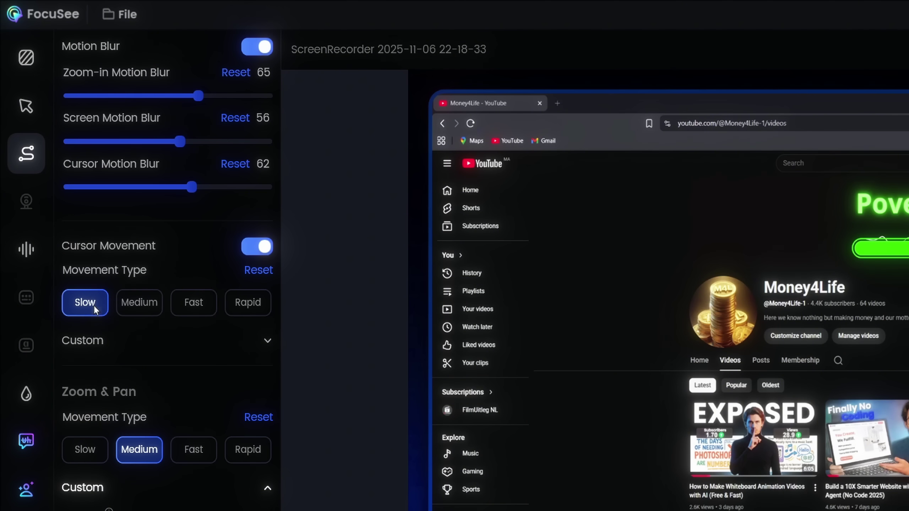
pyautogui.click(144, 305)
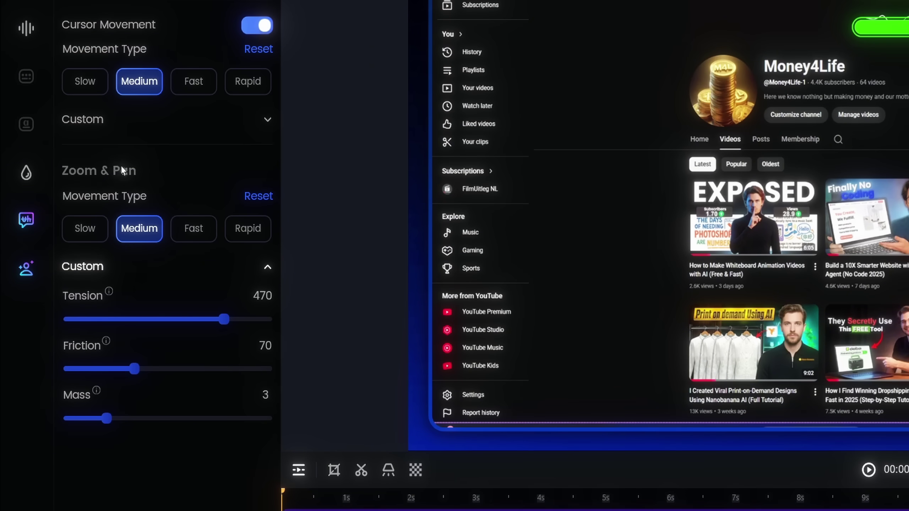
# Try the Slow, Fast and Rapid Zoom & Pan presets, then return to Medium.
pyautogui.click(86, 228)
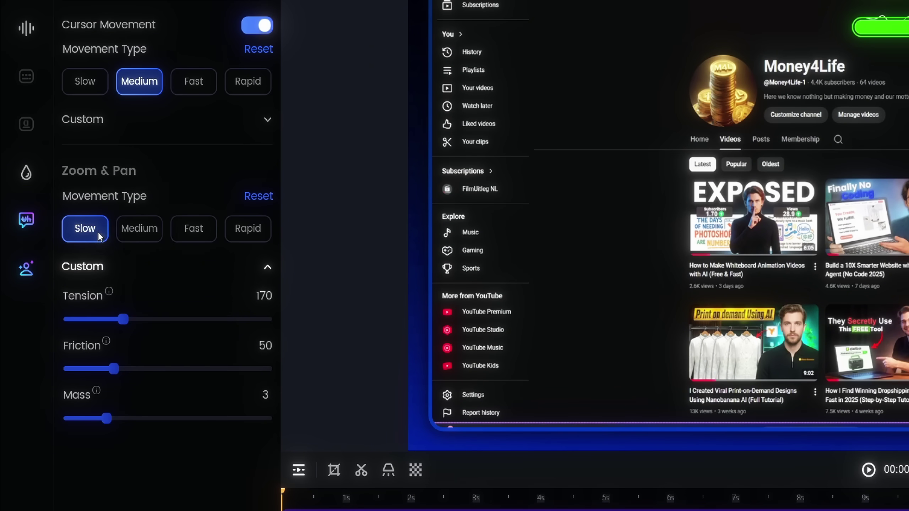
pyautogui.click(145, 232)
pyautogui.click(189, 230)
pyautogui.click(246, 231)
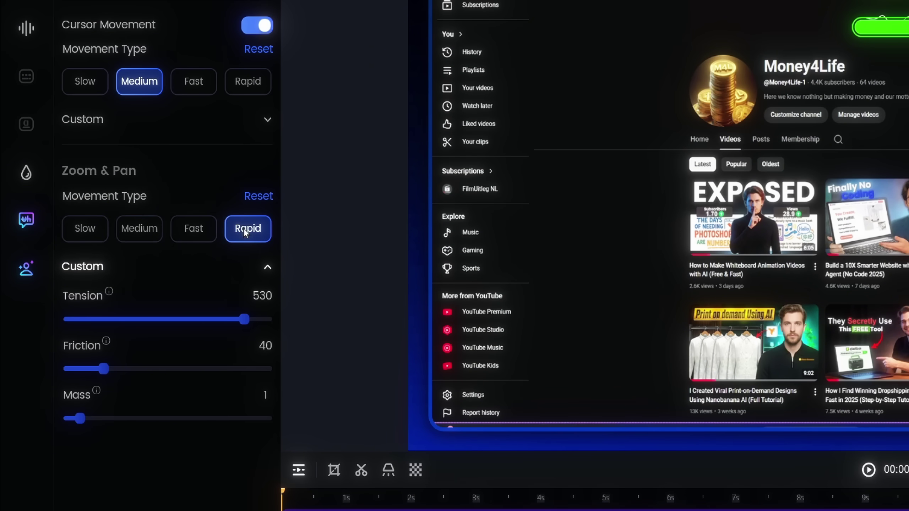
pyautogui.click(123, 233)
# Set custom Zoom & Pan Tension to 398, Friction to 88 and Mass to 5.
pyautogui.moveTo(224, 318); pyautogui.dragTo(194, 319)
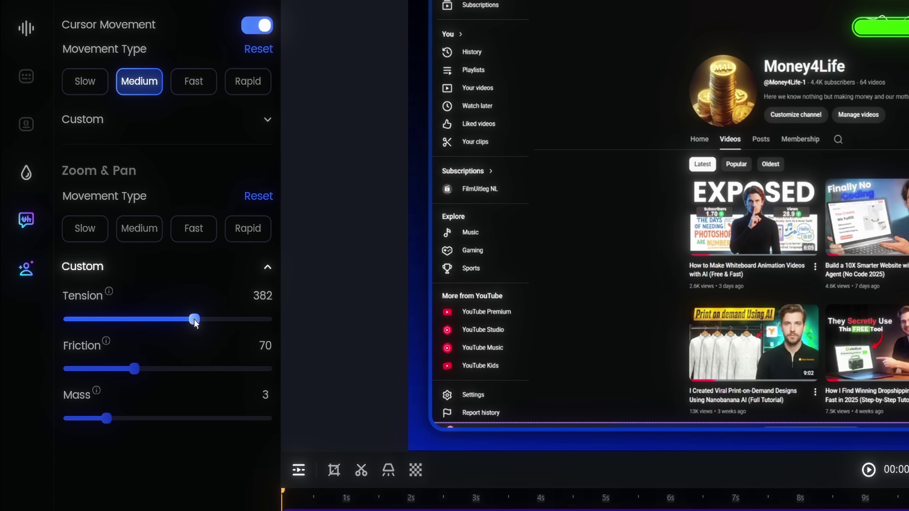
pyautogui.moveTo(138, 369); pyautogui.dragTo(151, 371)
pyautogui.moveTo(111, 417); pyautogui.dragTo(130, 418)
pyautogui.moveTo(149, 369); pyautogui.dragTo(140, 368)
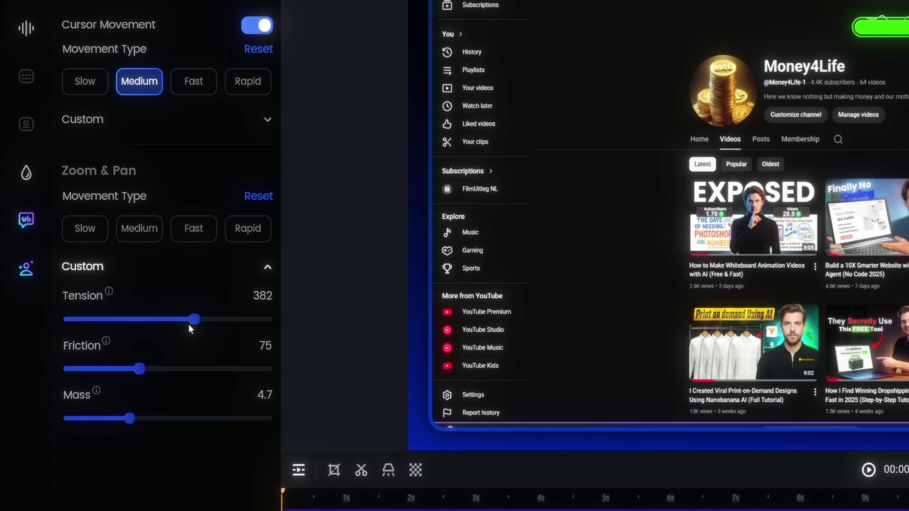
pyautogui.click(199, 324)
pyautogui.moveTo(145, 368); pyautogui.dragTo(157, 370)
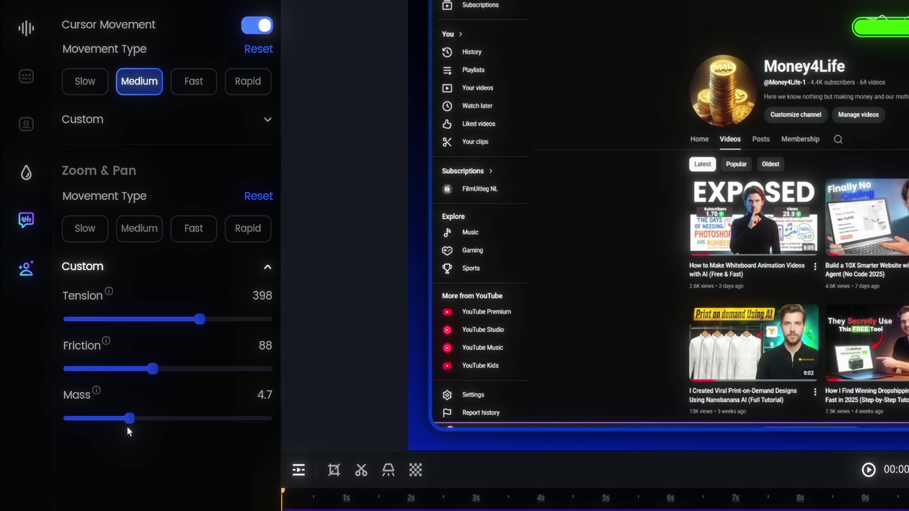
pyautogui.moveTo(128, 419); pyautogui.dragTo(136, 421)
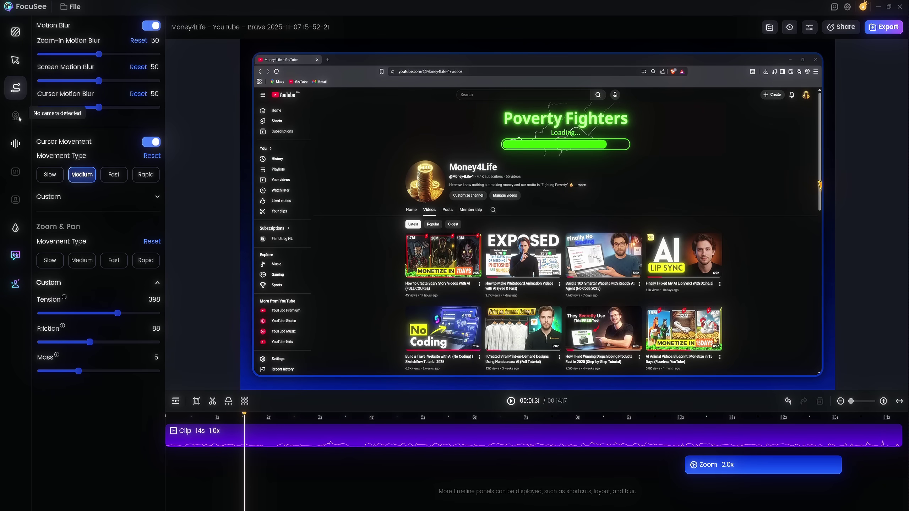
# Review the system audio settings, then bring up the Watermark panel.
pyautogui.click(14, 150)
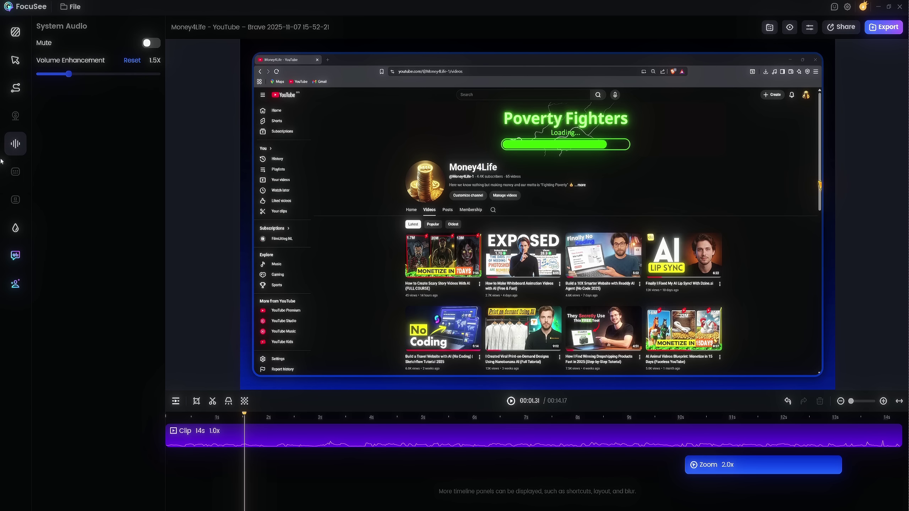
pyautogui.click(15, 229)
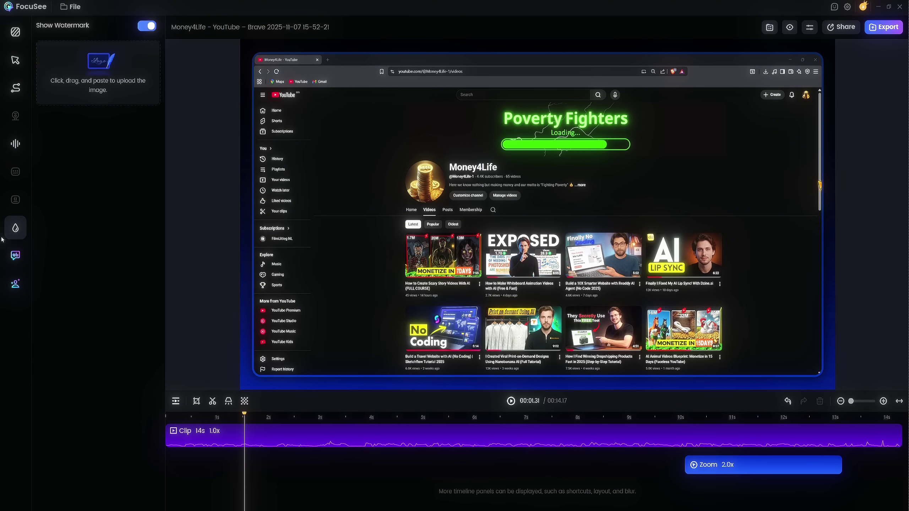
# Choose the Diogo presenter from the full stock avatar library under Generate.
pyautogui.click(16, 285)
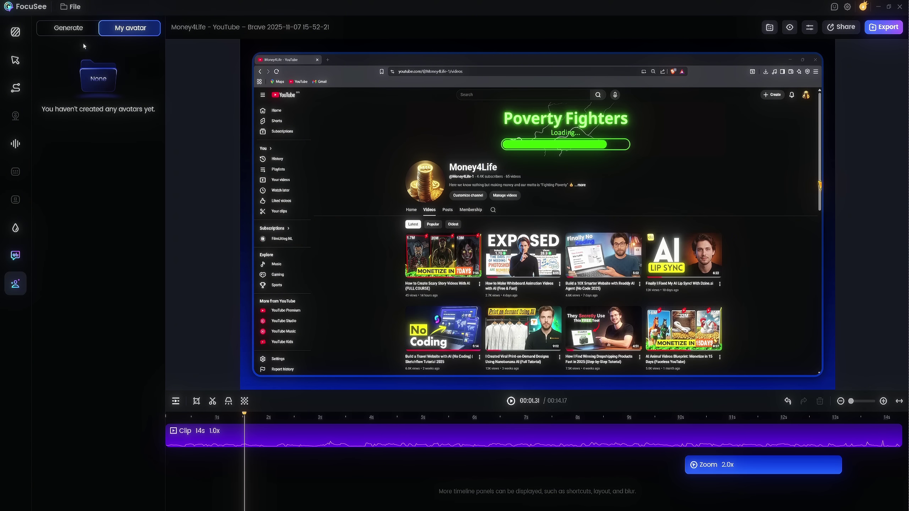
pyautogui.click(68, 28)
pyautogui.click(148, 45)
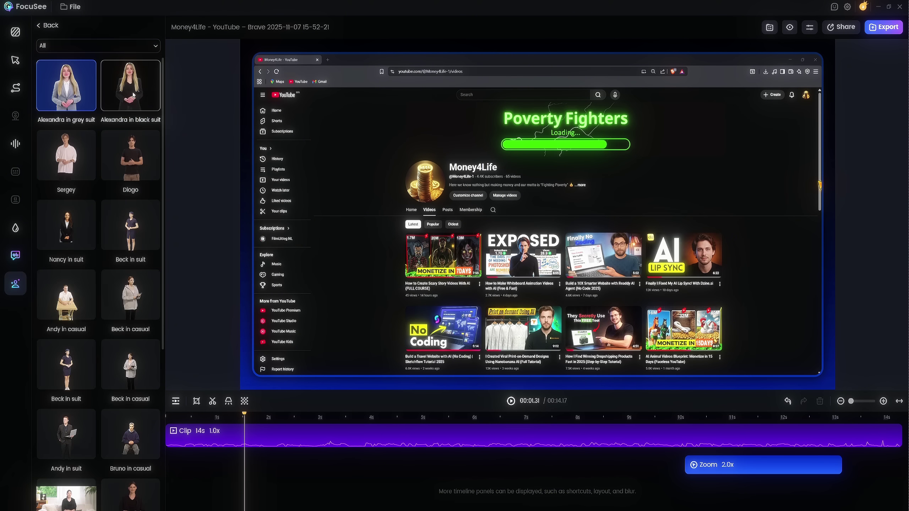
pyautogui.scroll(-10, 108, 250)
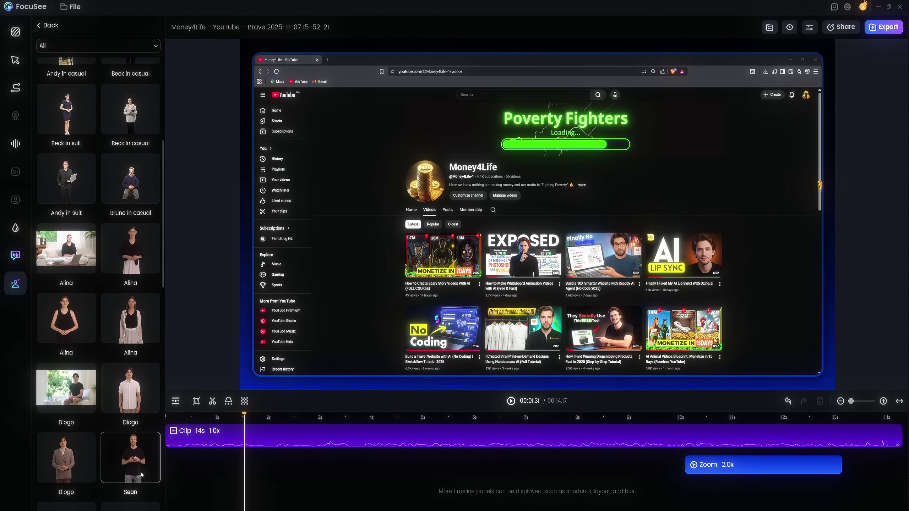
pyautogui.moveTo(164, 236); pyautogui.dragTo(153, 152)
pyautogui.click(134, 162)
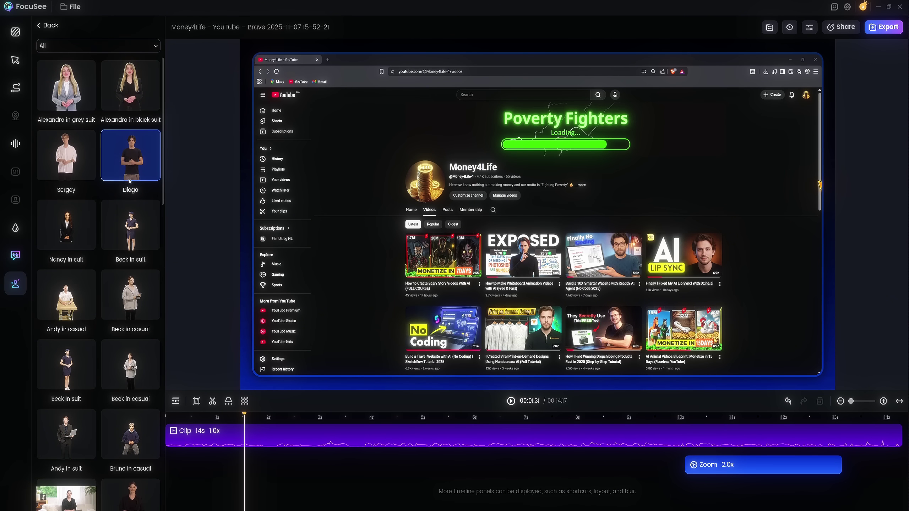
pyautogui.click(48, 25)
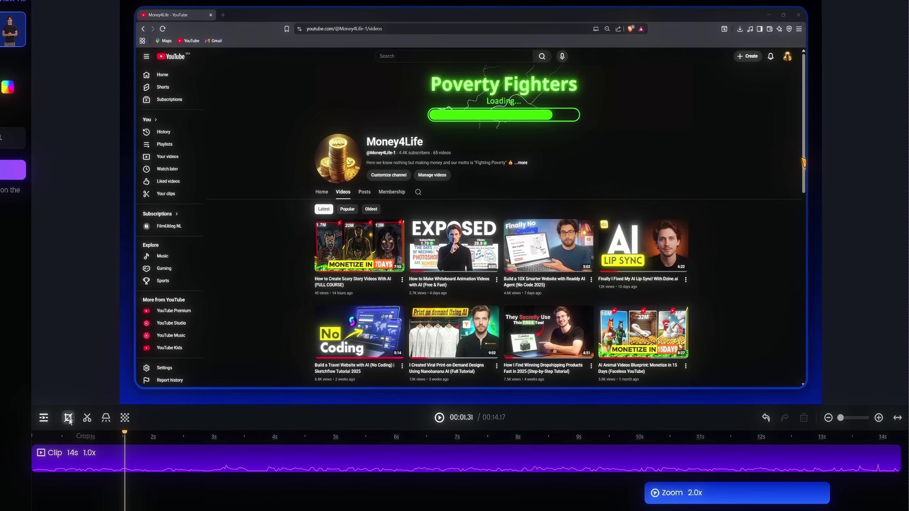
# Apply the crop, split the clip at 1 s and just past 2 s, and delete the middle piece.
pyautogui.click(69, 418)
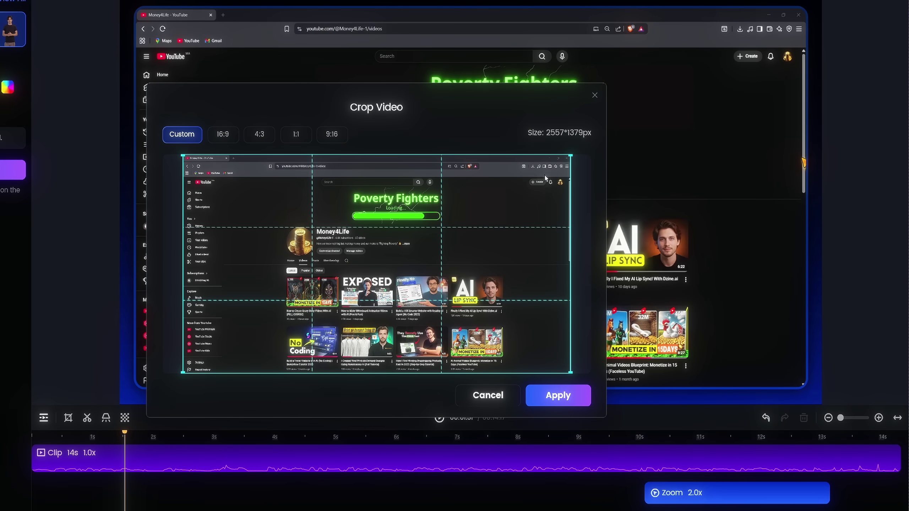
pyautogui.click(548, 399)
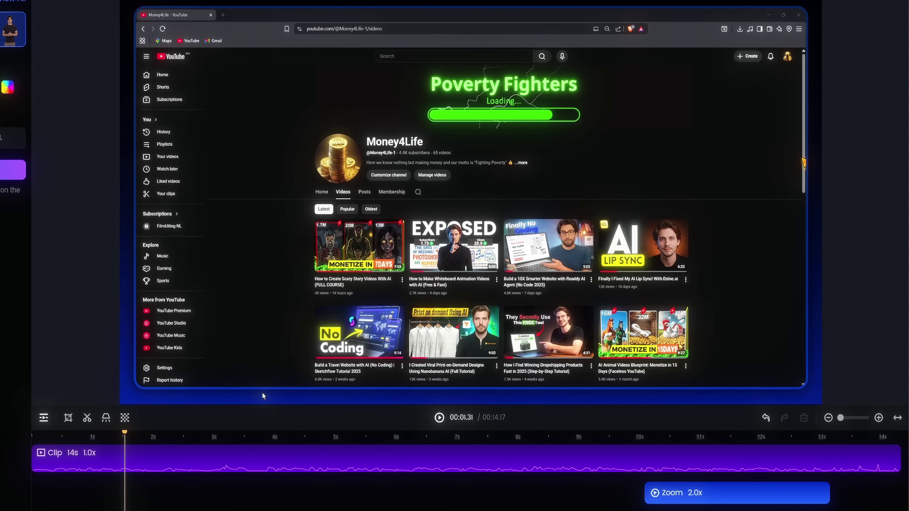
pyautogui.click(87, 419)
pyautogui.click(183, 458)
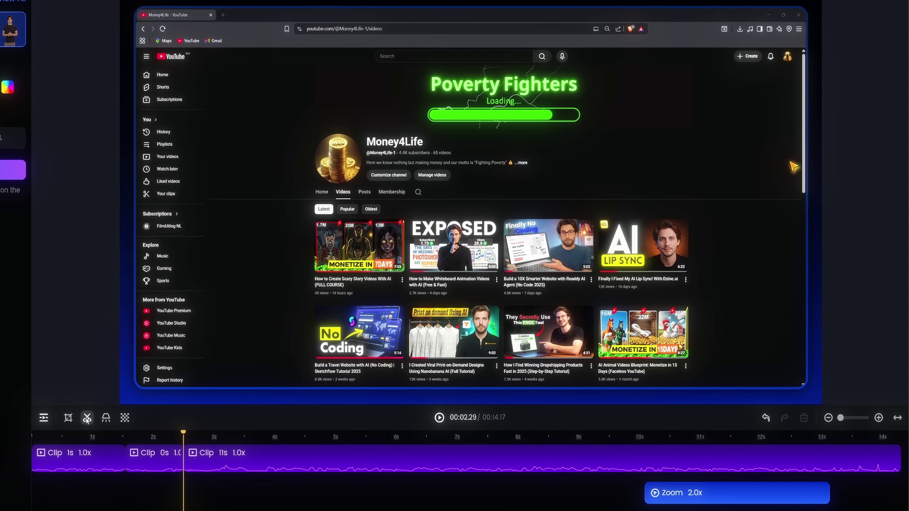
pyautogui.click(156, 460)
pyautogui.press('Delete')
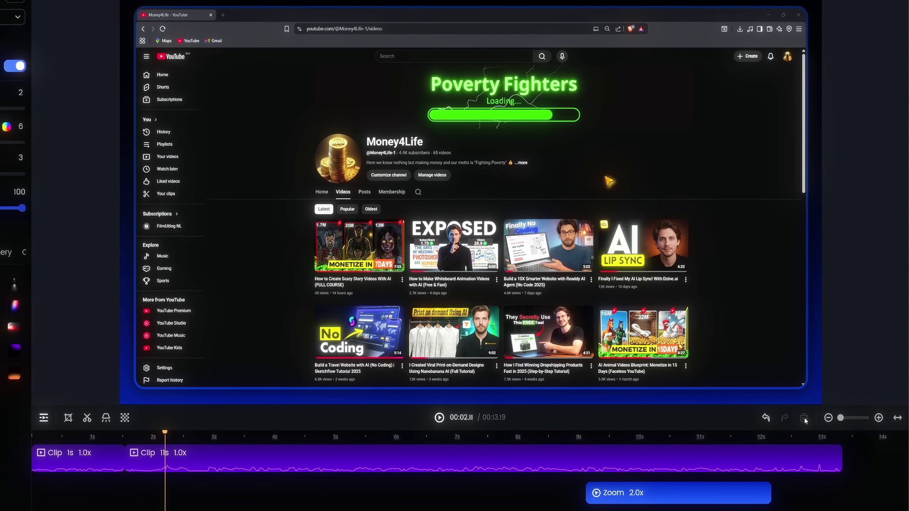
# Place a spotlight over the first video thumbnail with roundness 0, mask opacity 90 and feathering 0.
pyautogui.click(105, 418)
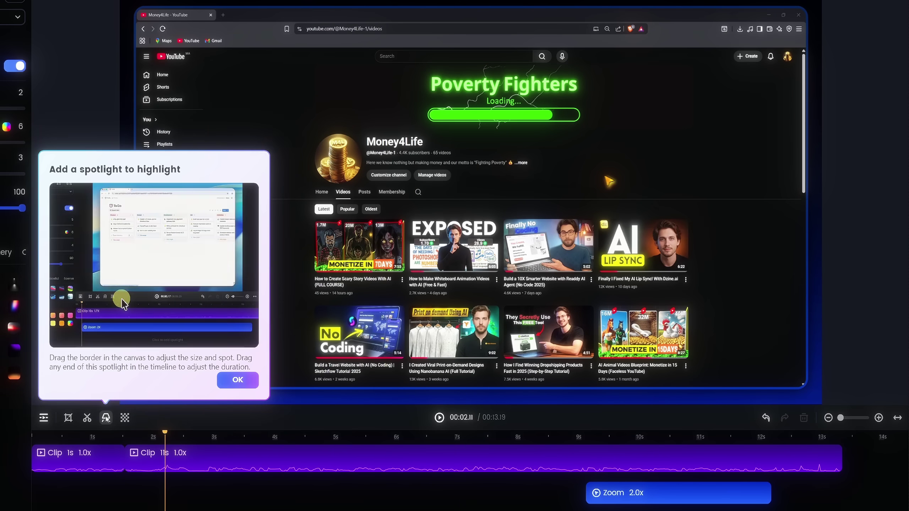
pyautogui.click(238, 379)
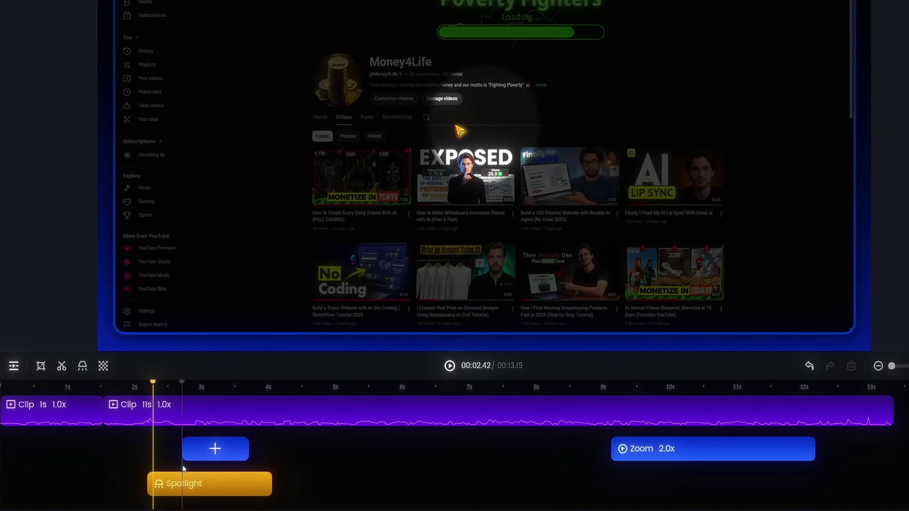
pyautogui.click(182, 477)
pyautogui.moveTo(515, 86); pyautogui.dragTo(414, 109)
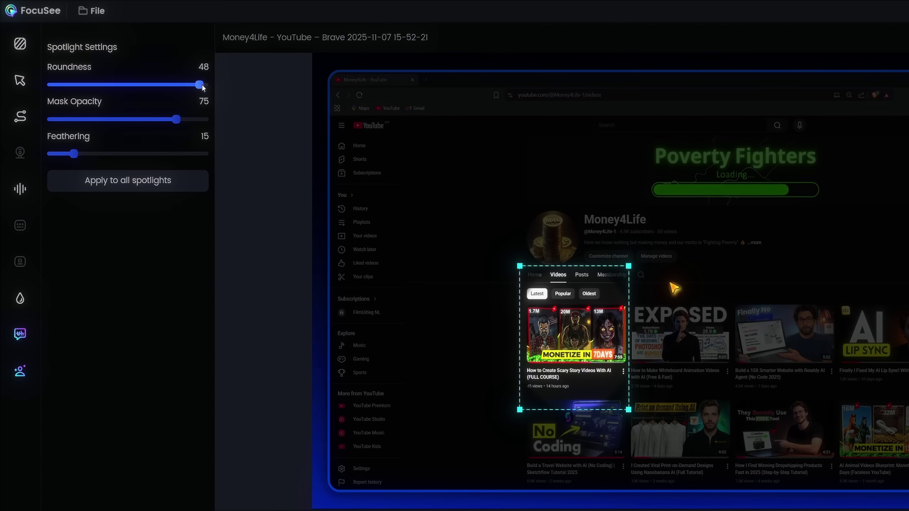
pyautogui.moveTo(200, 85); pyautogui.dragTo(11, 101)
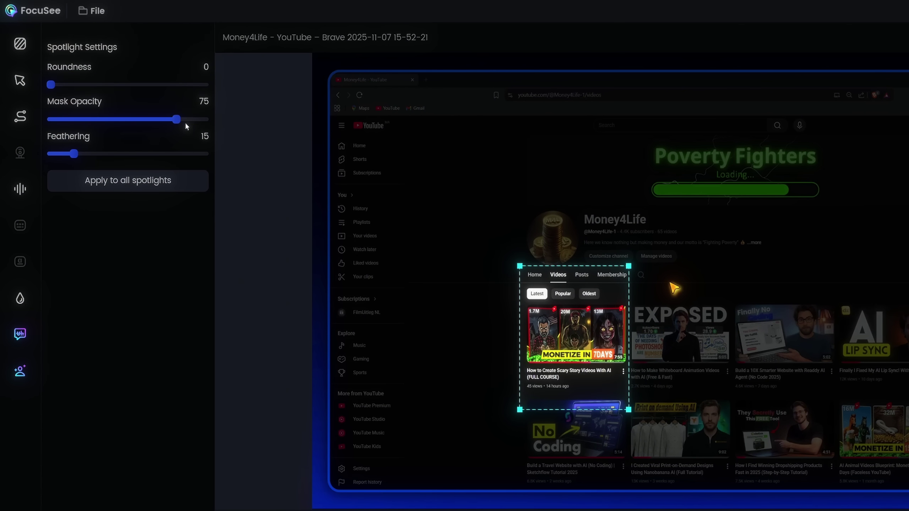
pyautogui.moveTo(183, 120); pyautogui.dragTo(216, 123)
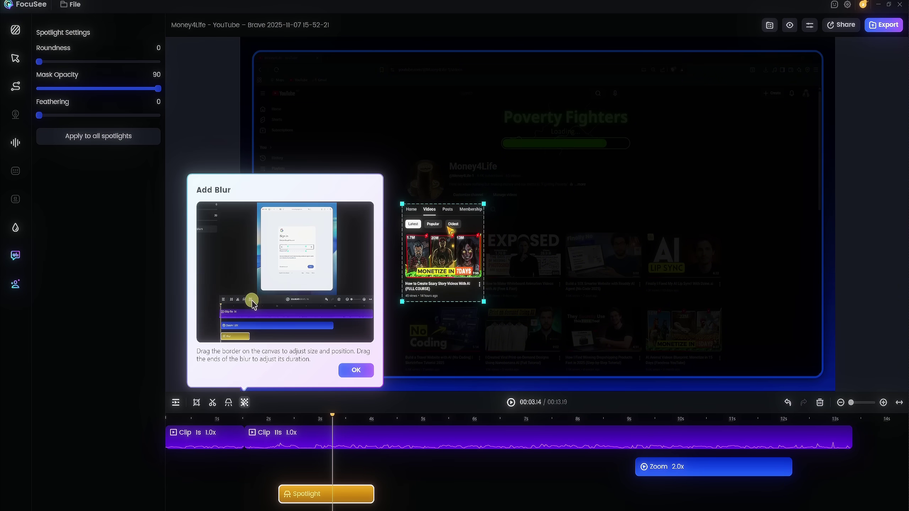
# Add a blur near 3.4 s, shaped as a thin strip covering the first video's title.
pyautogui.click(244, 402)
pyautogui.click(356, 370)
pyautogui.click(358, 492)
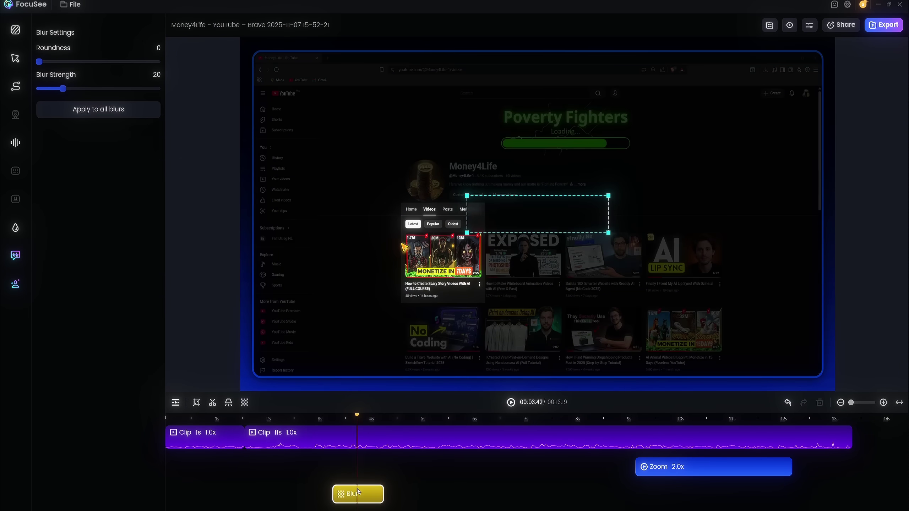
pyautogui.moveTo(537, 214); pyautogui.dragTo(437, 286)
pyautogui.moveTo(507, 263); pyautogui.dragTo(478, 284)
pyautogui.moveTo(377, 289); pyautogui.dragTo(389, 292)
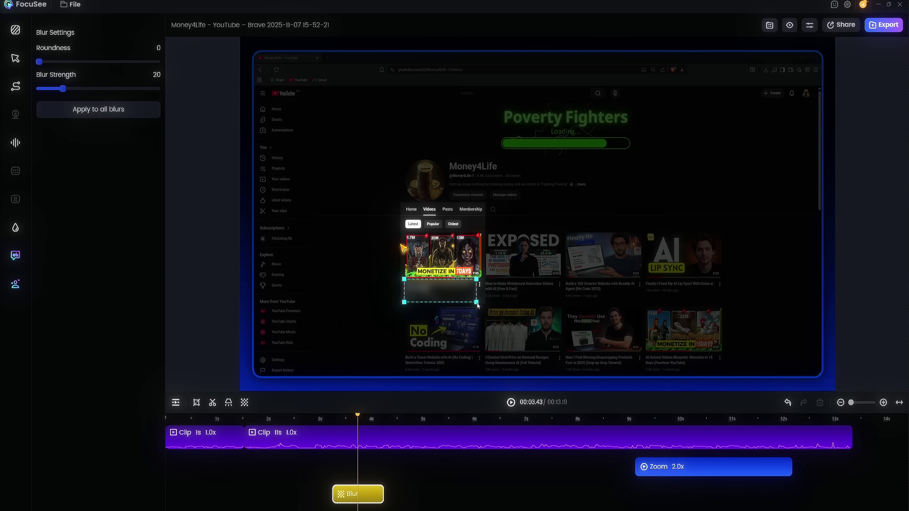